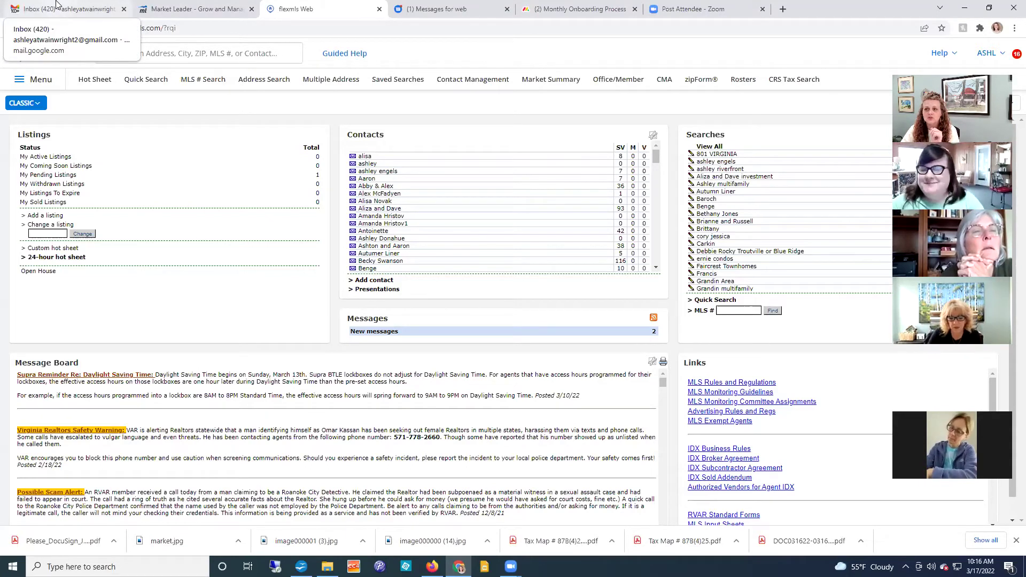
Step: Open the 'Home Search Criteria' draft from Gmail's Drafts folder
click(58, 4)
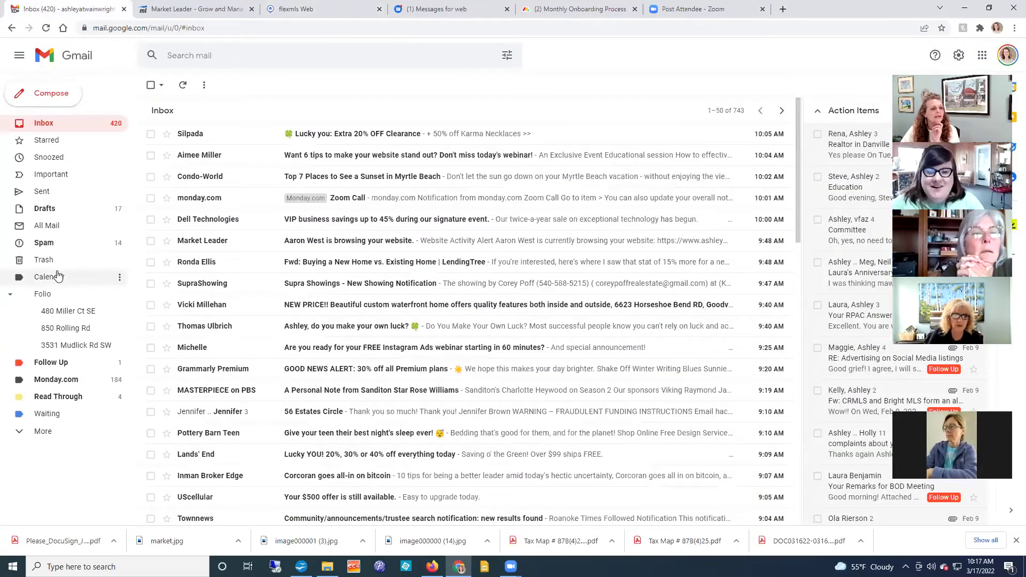
click(49, 212)
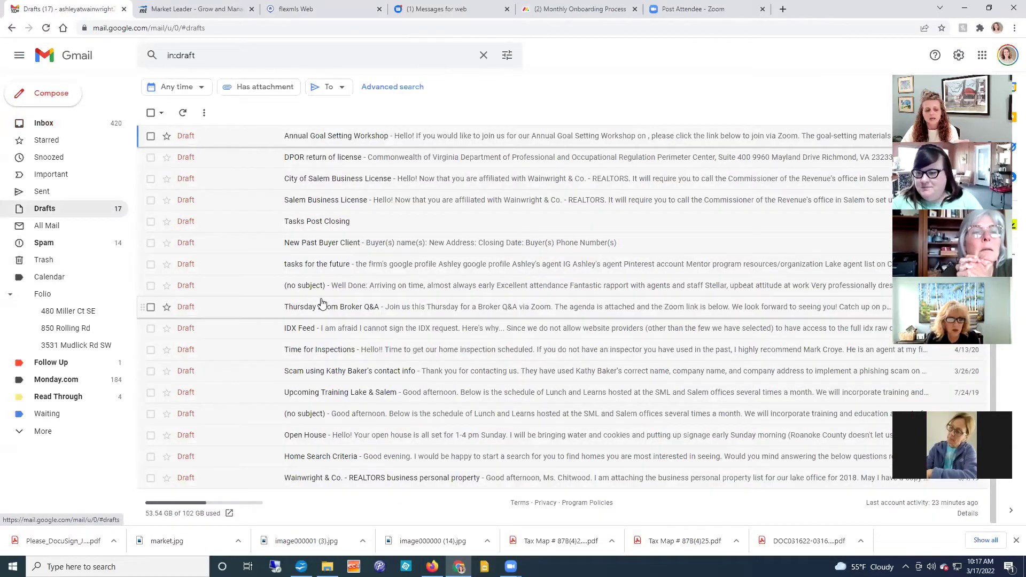
click(367, 457)
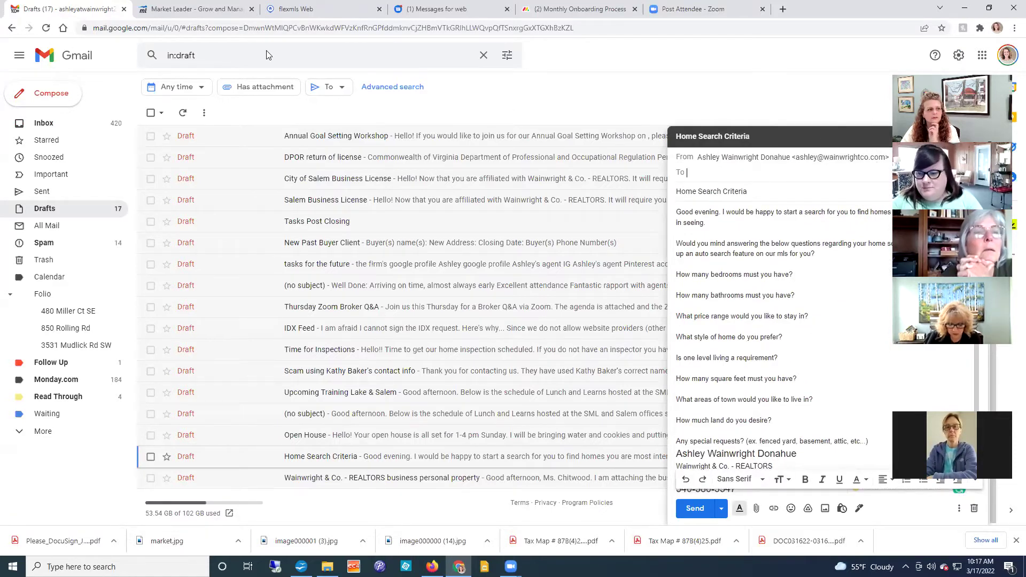
Step: Read the Home Search Criteria buyer questions full size, then minimize the draft to show the 17 drafts
click(965, 137)
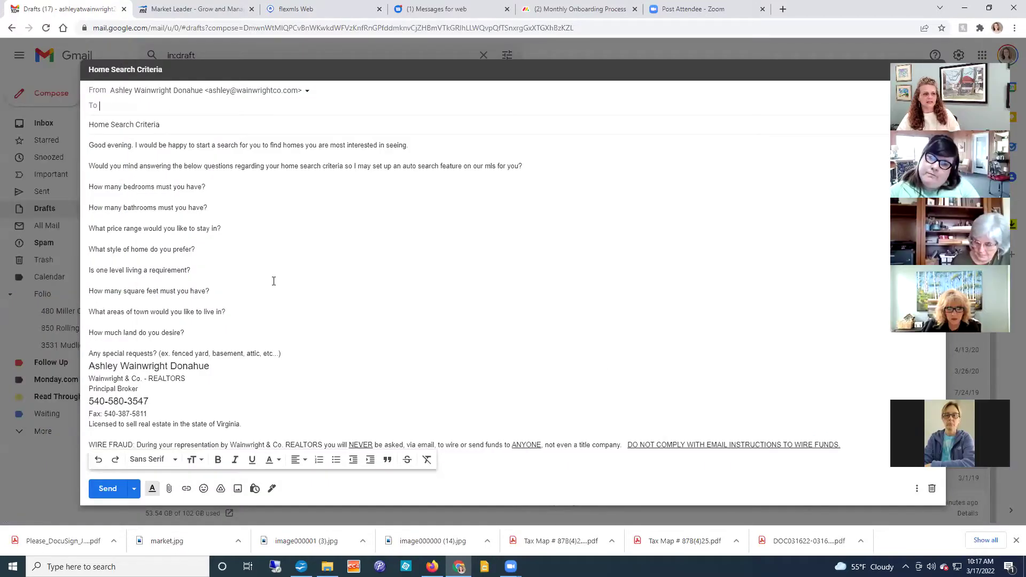
click(328, 252)
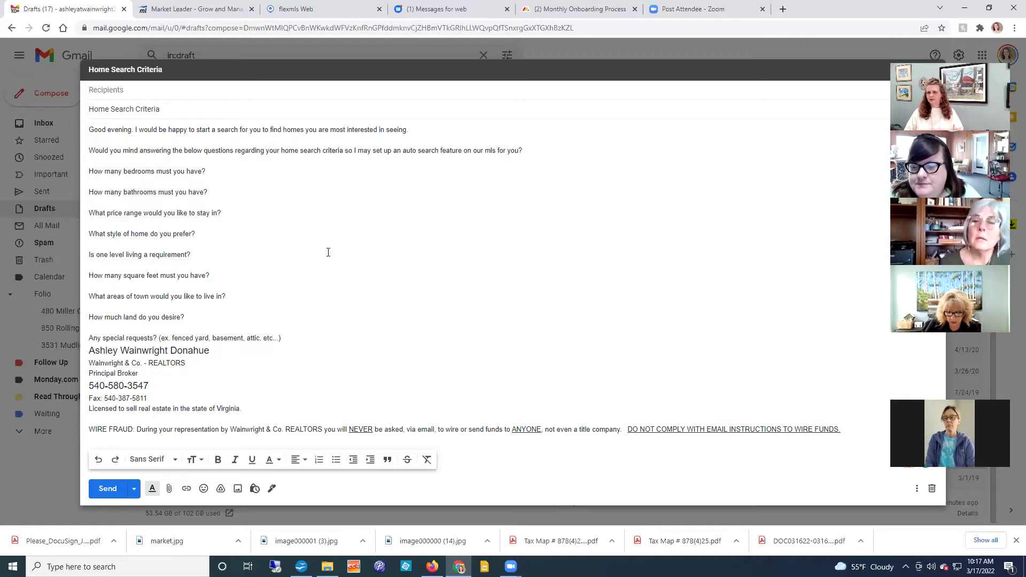
click(329, 252)
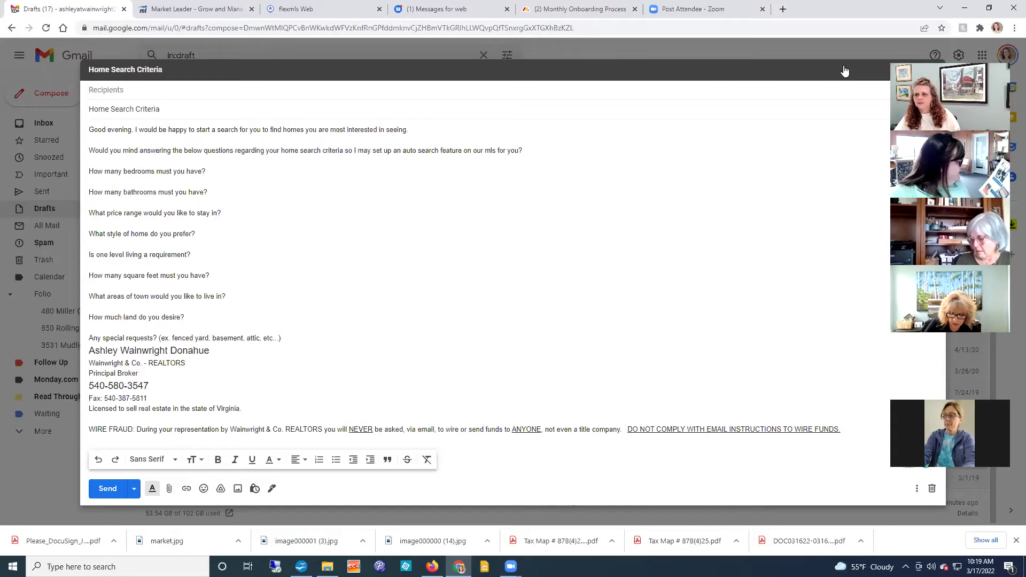
click(799, 75)
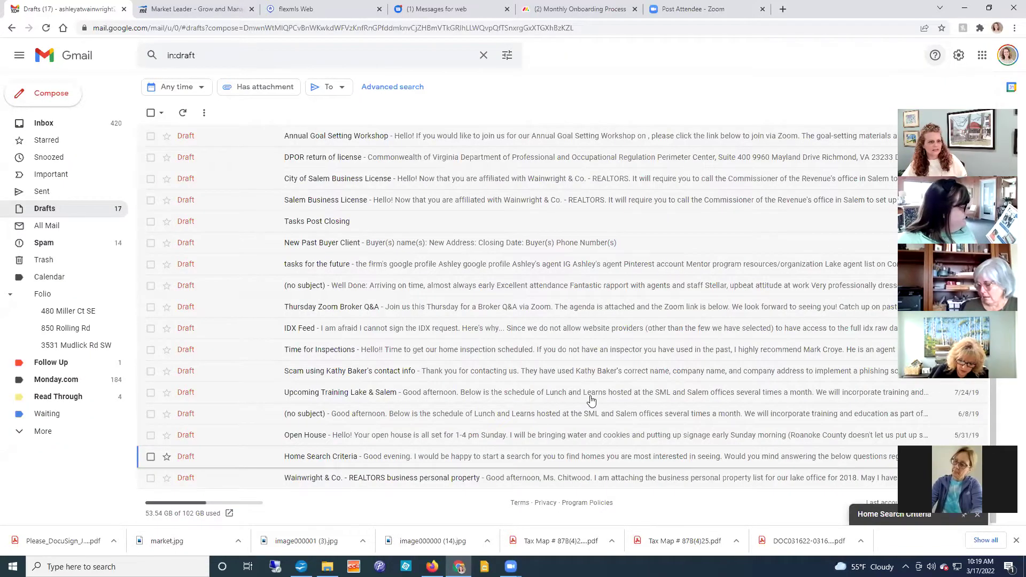
Step: Return to the Flexmls Web dashboard and browse the main navigation menu
click(192, 9)
click(326, 9)
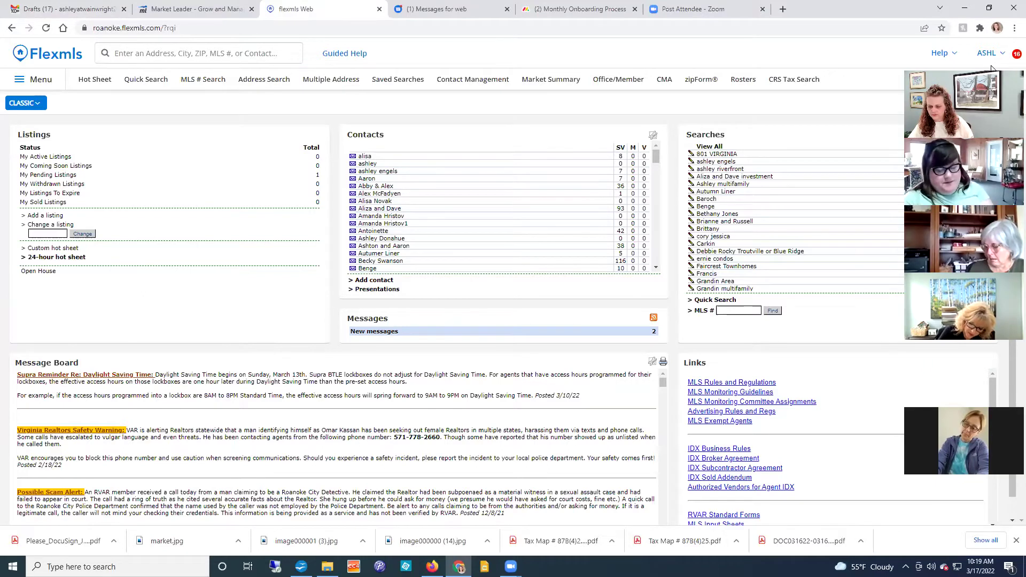
drag(992, 68, 992, 64)
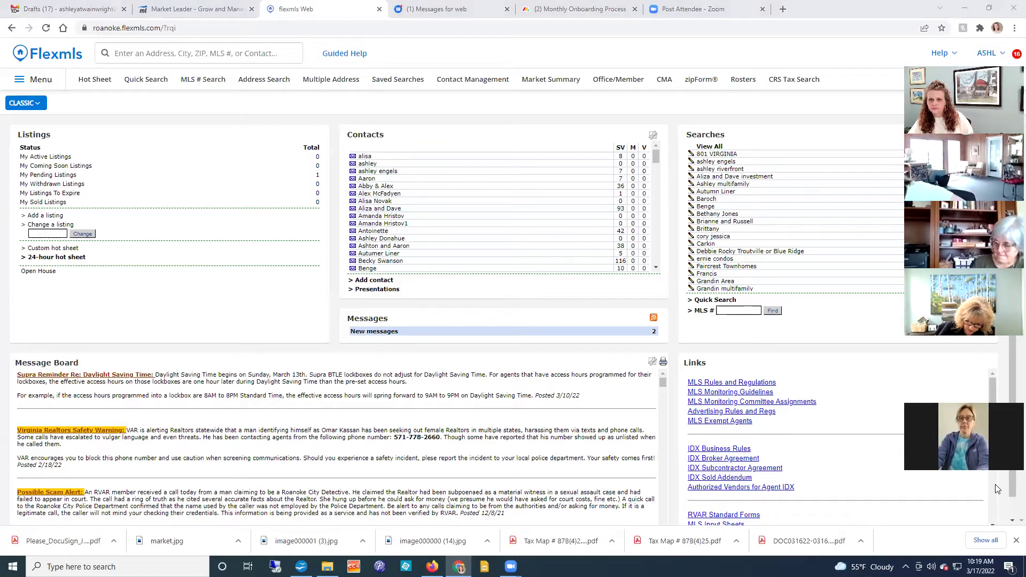
click(812, 56)
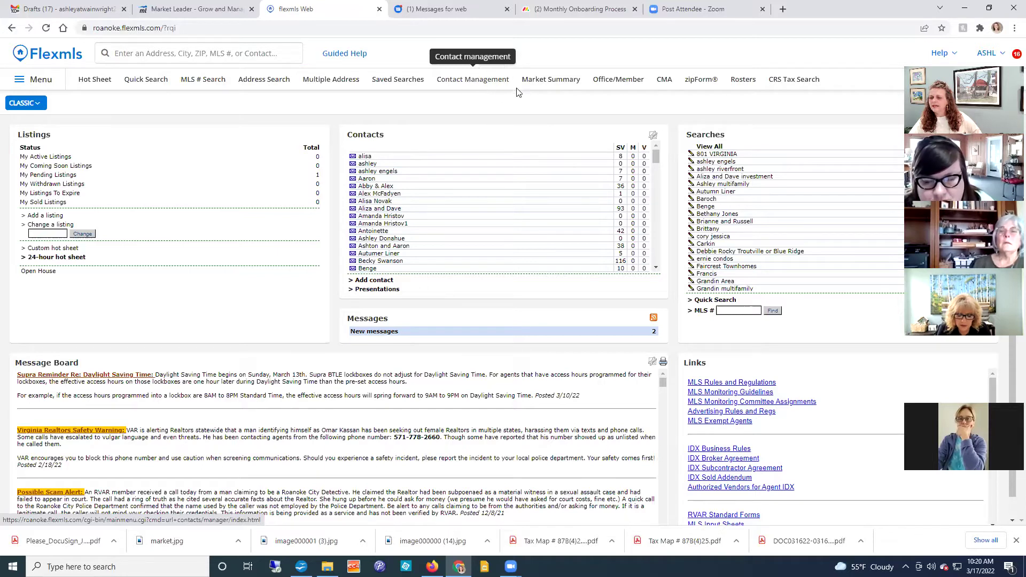
click(40, 80)
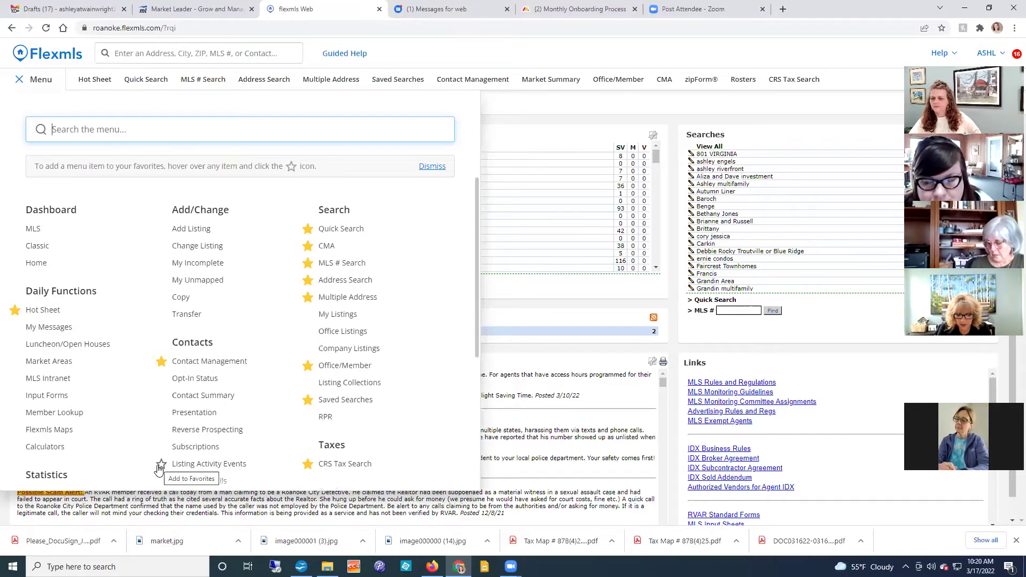
click(544, 96)
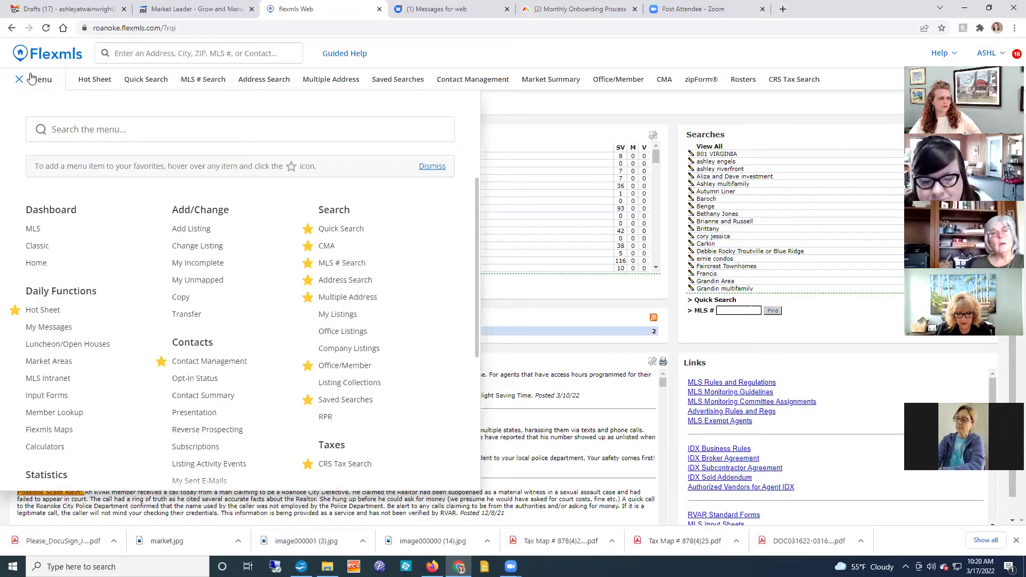
click(31, 78)
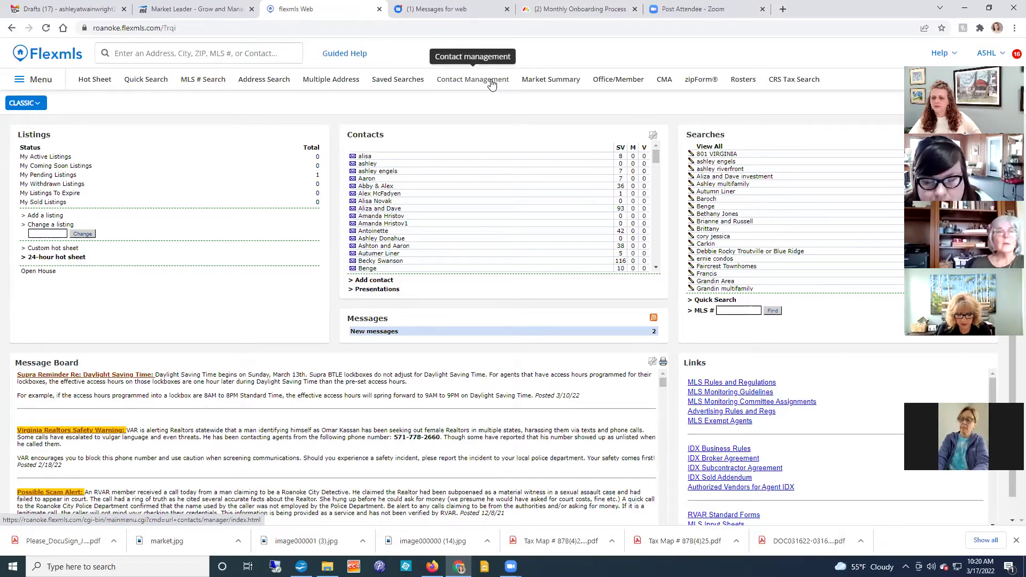
Step: Use Contact Management Quick Add to create the buyer with her first name, last name and e-mail
click(491, 84)
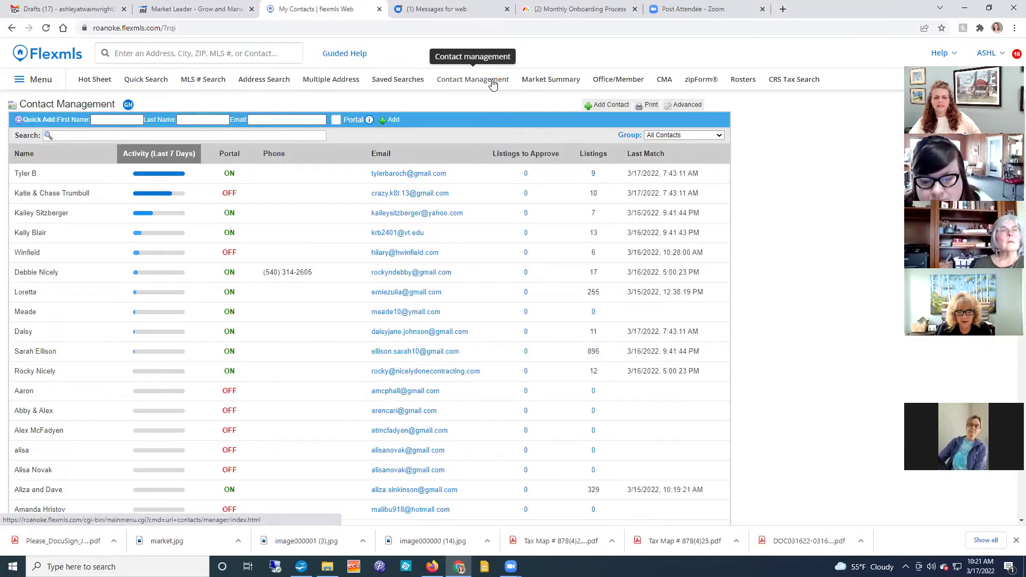
click(280, 134)
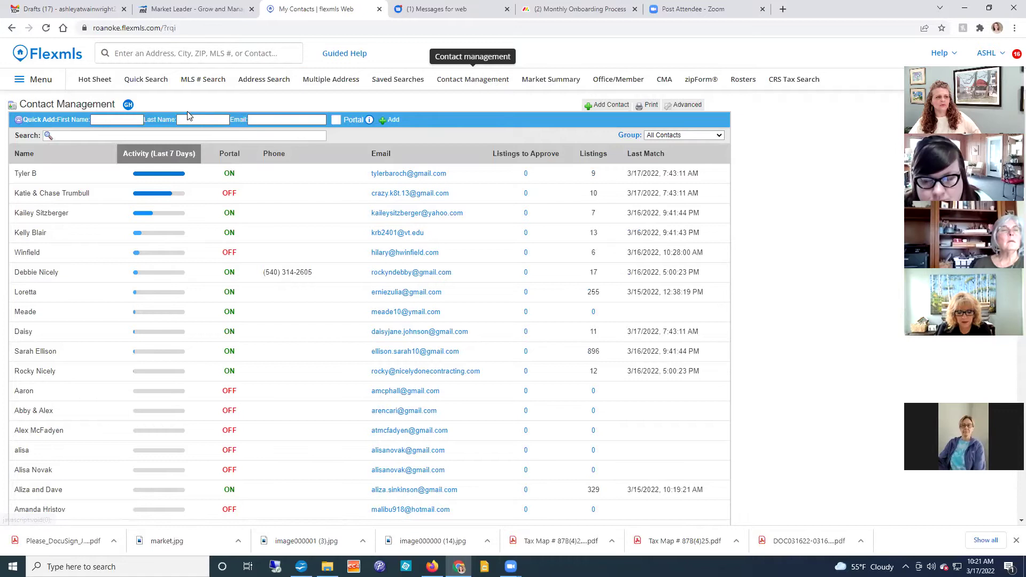
click(129, 120)
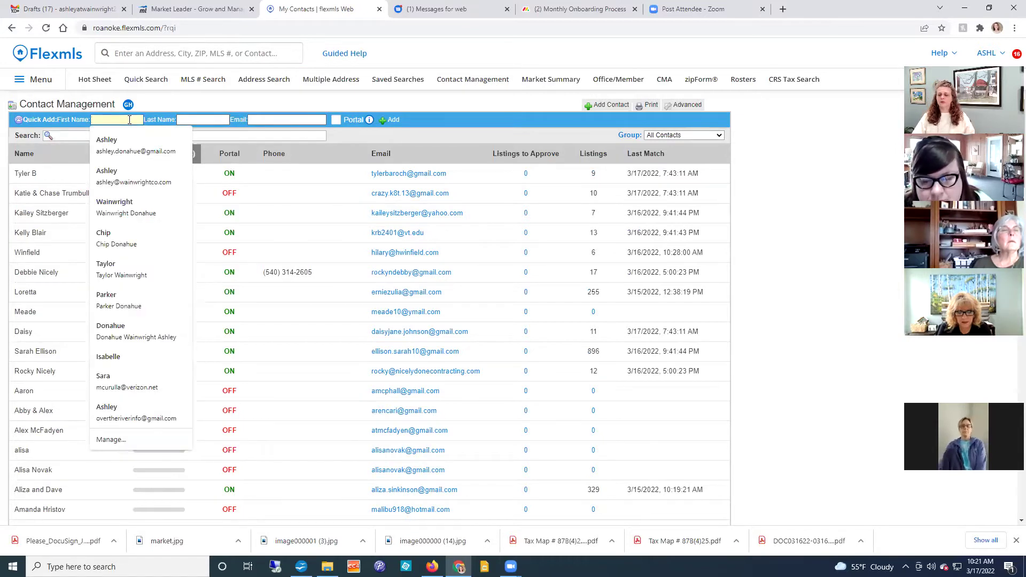
text(Betty)
key(Tab)
text(Buyer)
key(Tab)
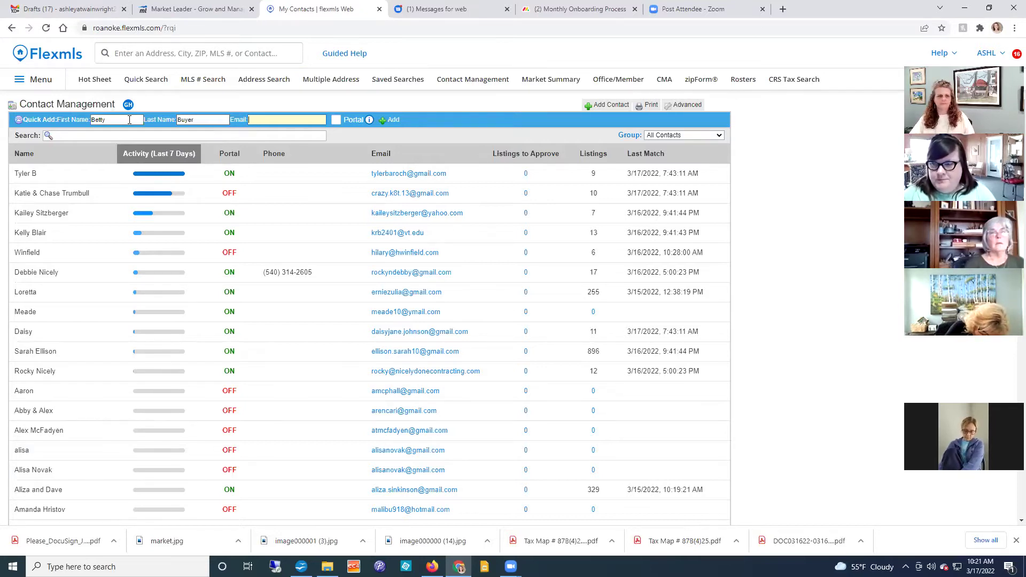
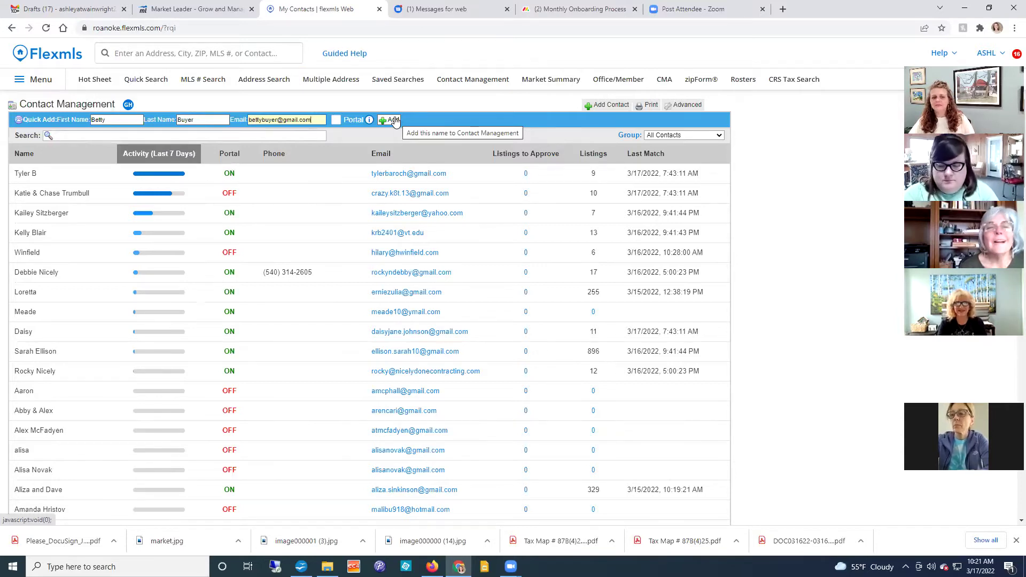
click(394, 121)
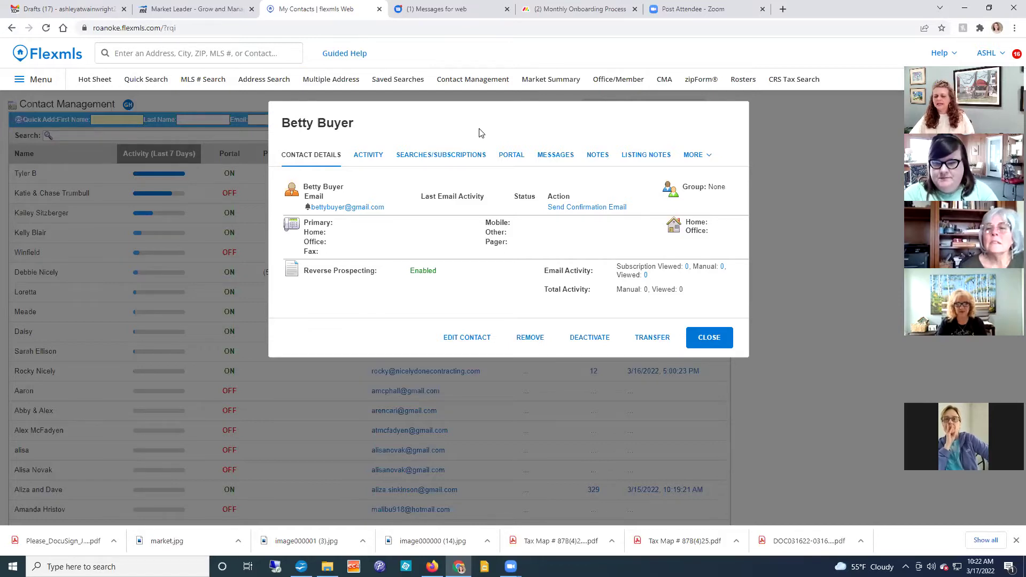
Step: Save a note on the buyer's record: 'came from facebook messenger, her mom recommended me', plus the referrer's name
click(603, 155)
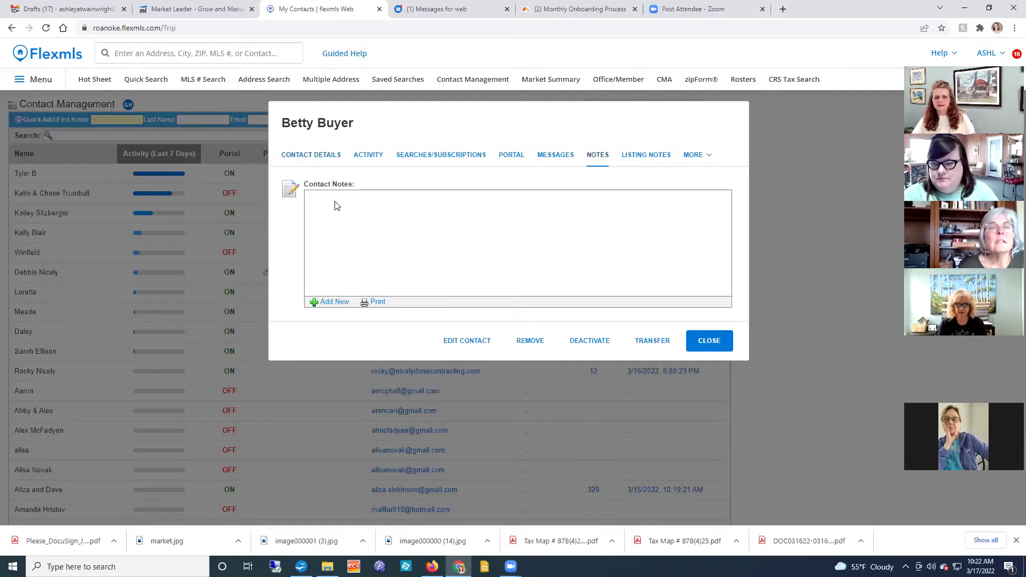
click(333, 303)
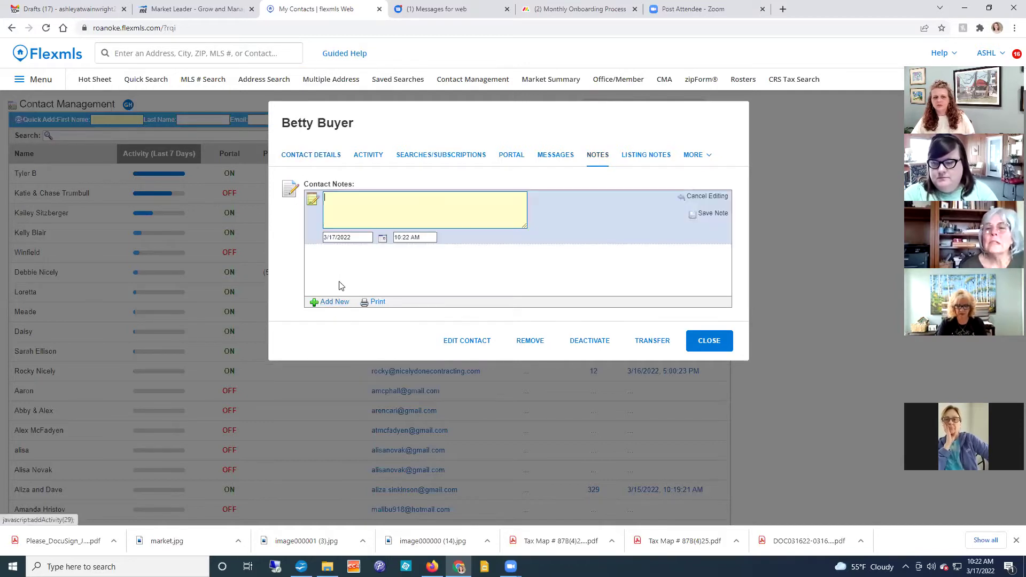
text(came from facebook mes)
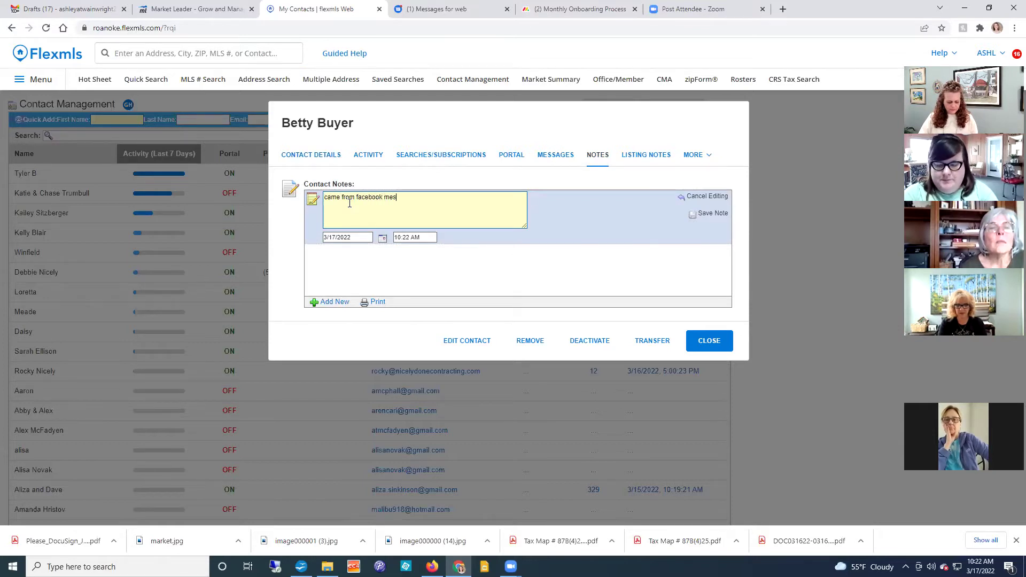
text(senger,)
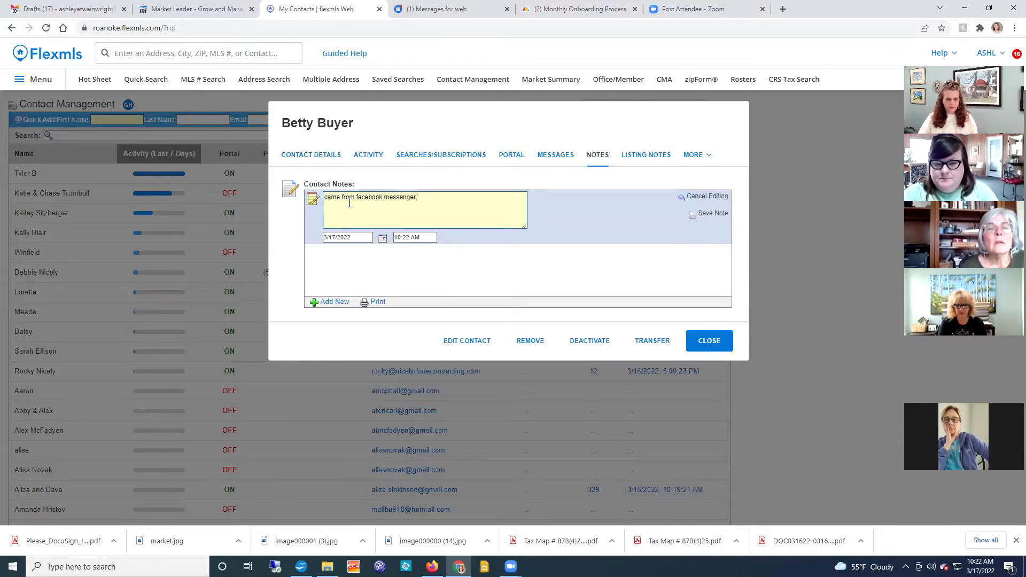
text( her mom recommended me)
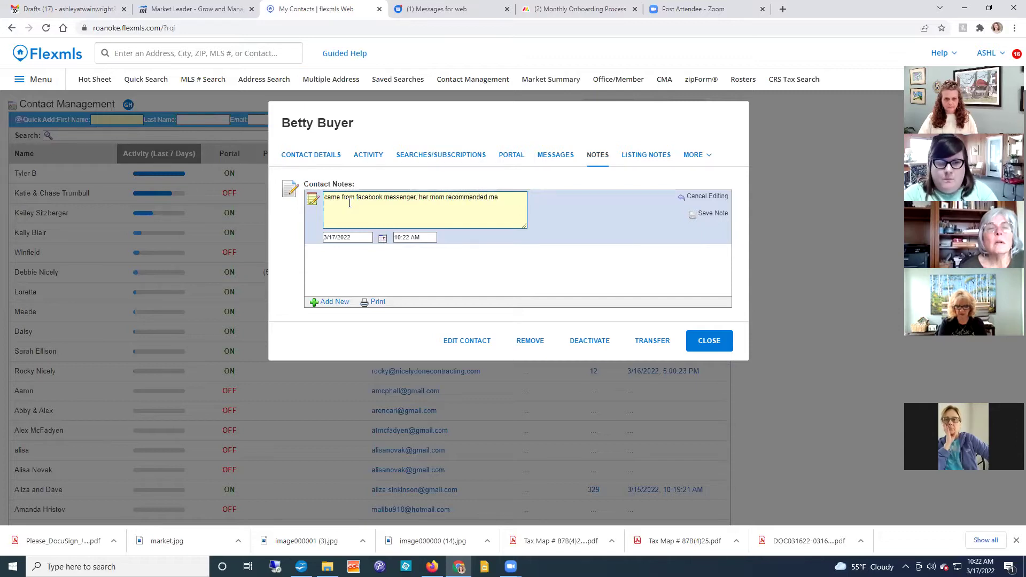
text( ()
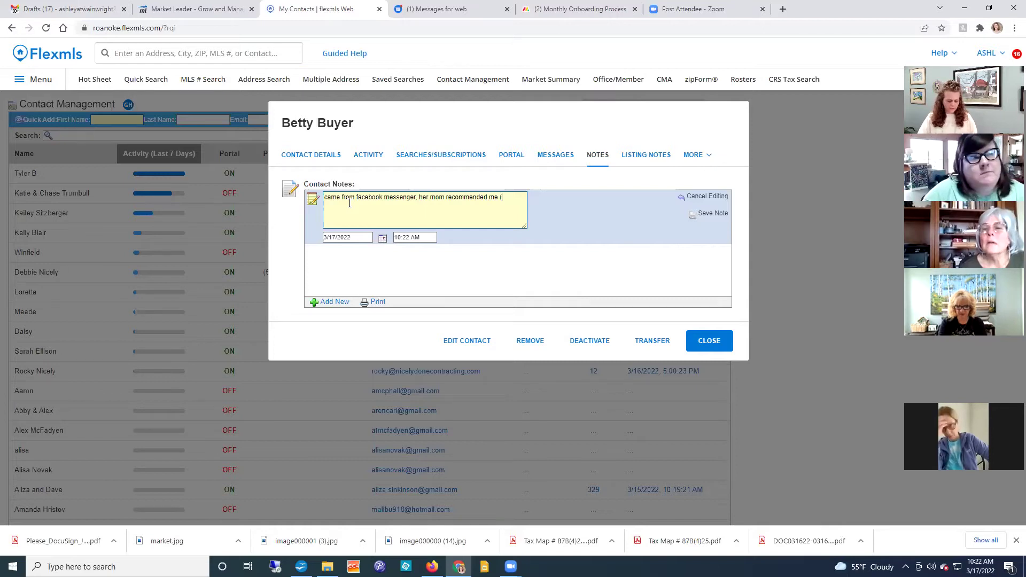
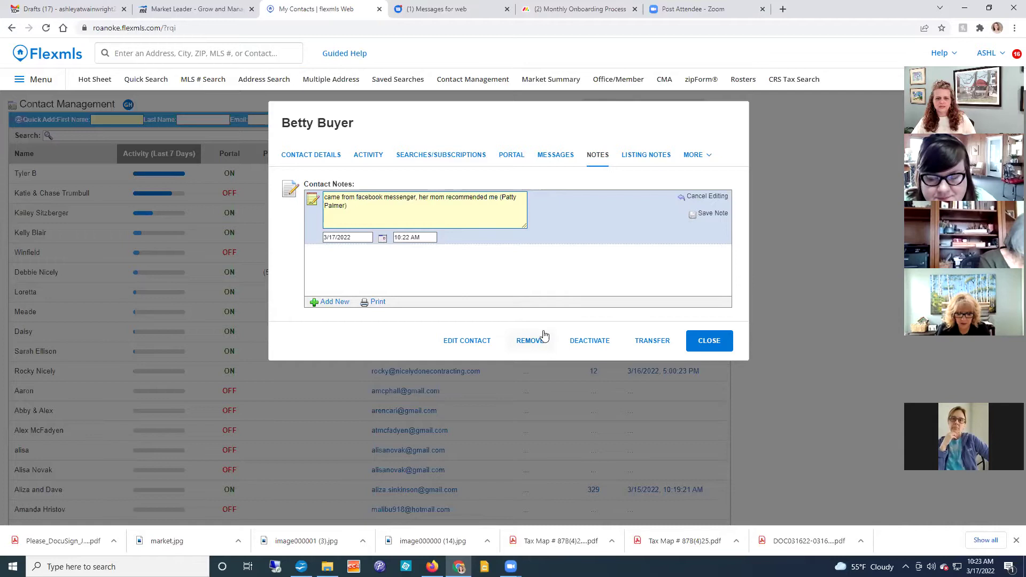
click(690, 214)
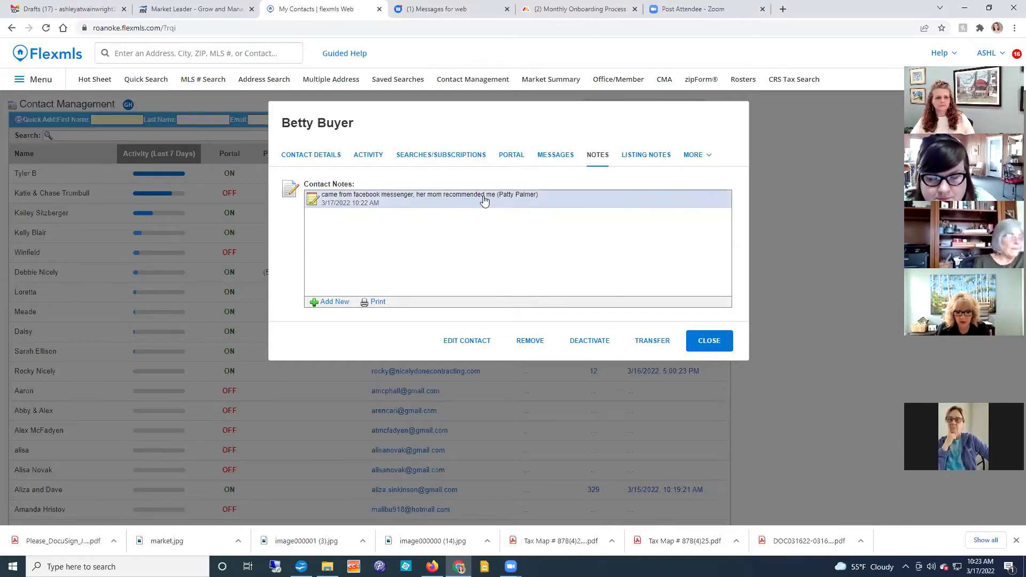
Step: Edit the buyer's contact details to enter her mobile phone number, dismissing the autofill suggestions
click(314, 158)
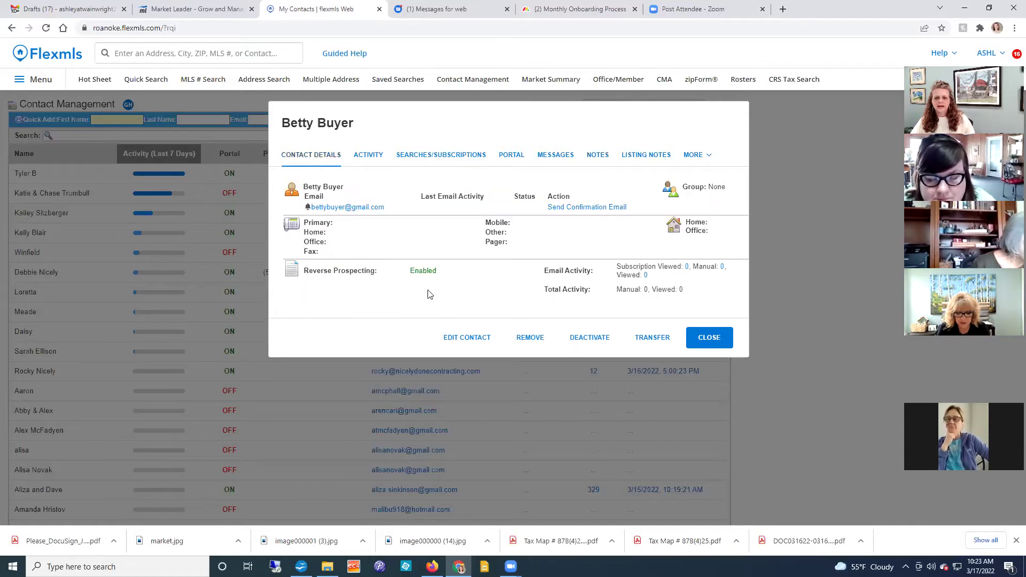
click(479, 342)
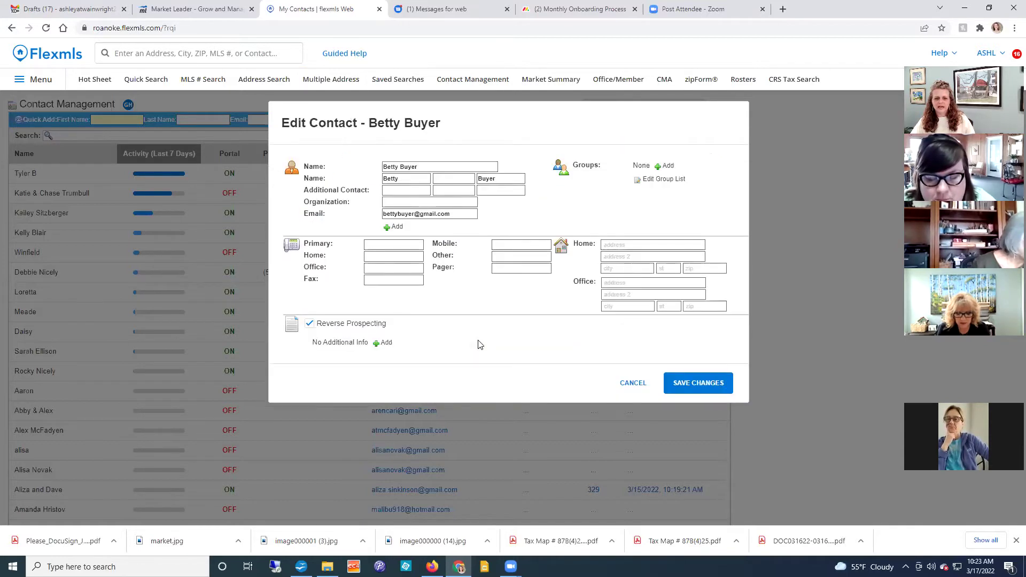
click(508, 247)
text((540) 555-1234)
click(463, 302)
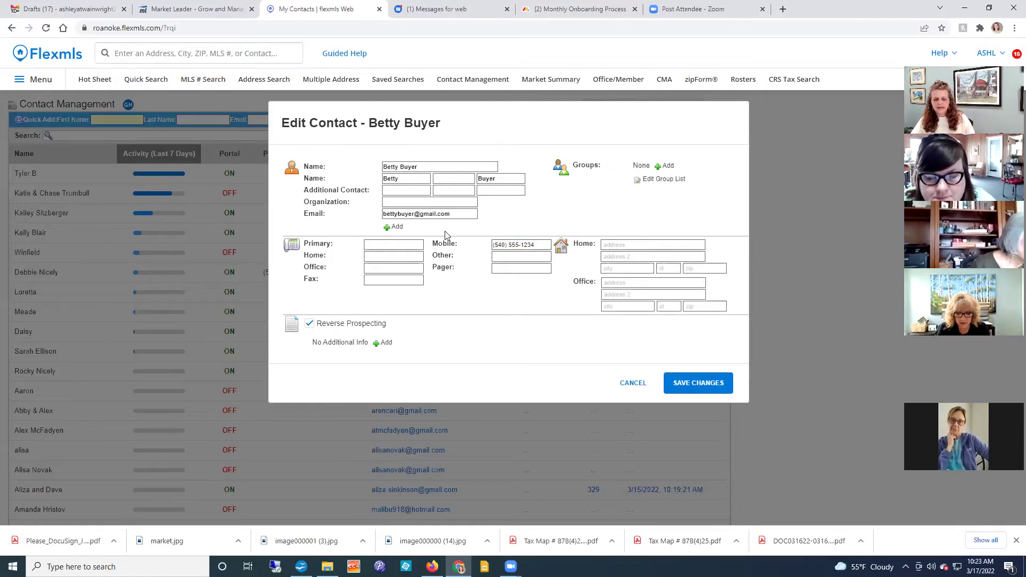
click(409, 192)
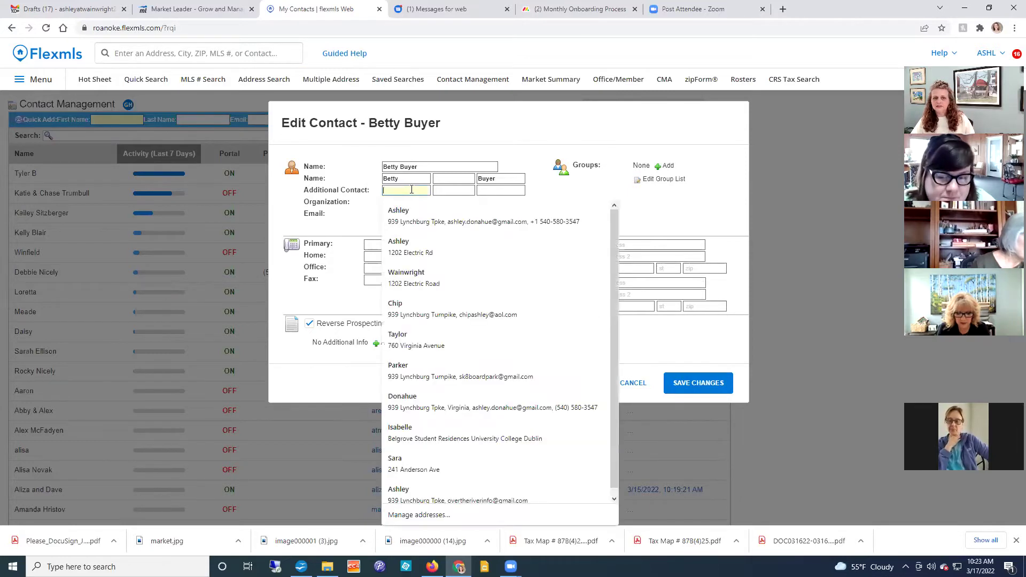
click(662, 201)
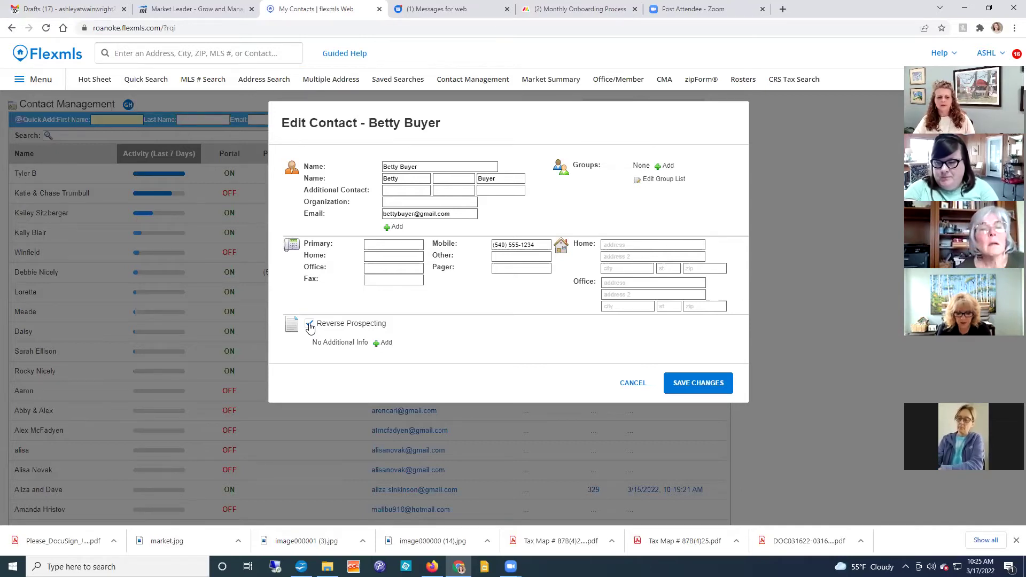
Step: Disable reverse prospecting for the buyer and save the contact changes
click(310, 325)
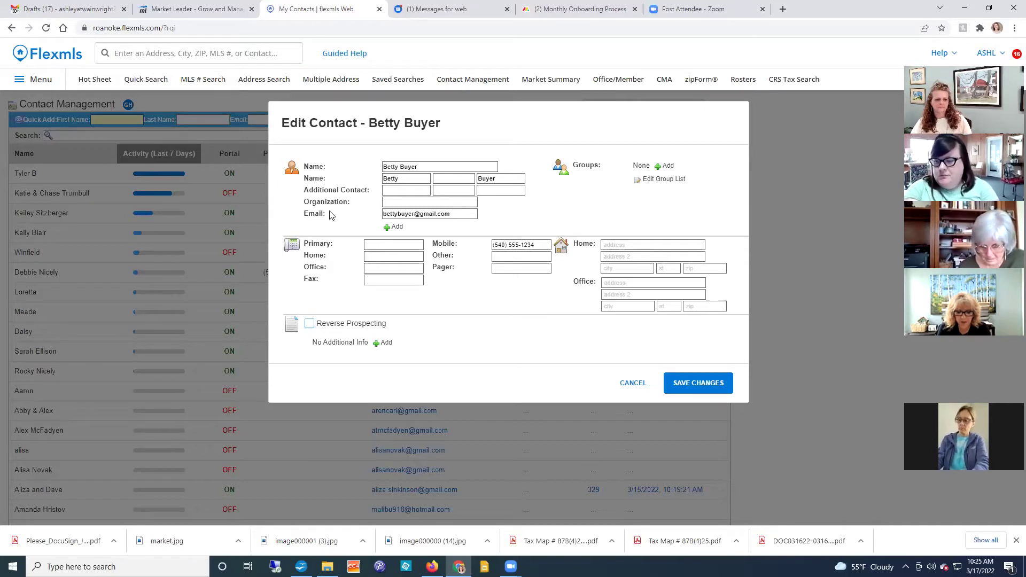
click(702, 383)
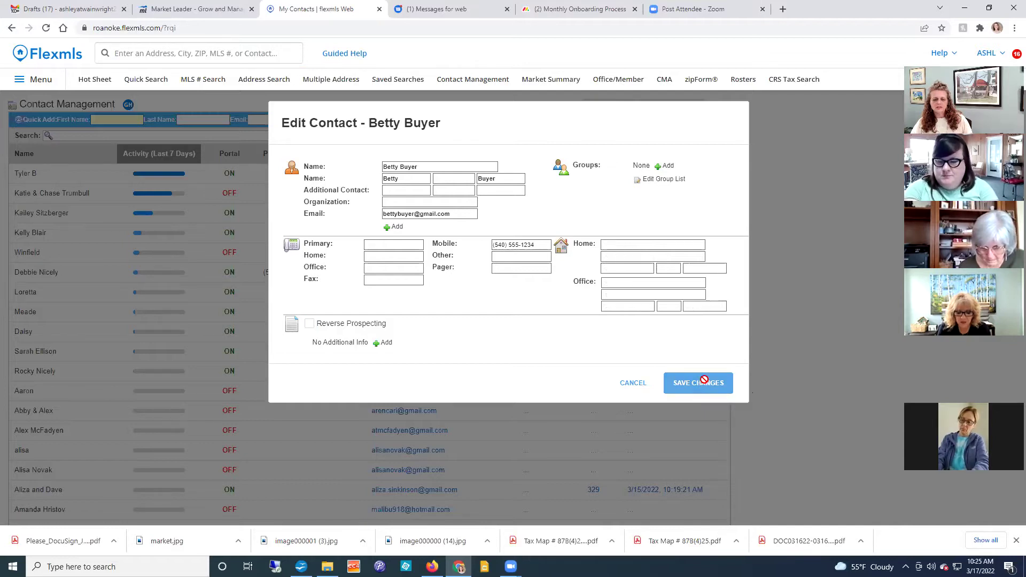
click(584, 126)
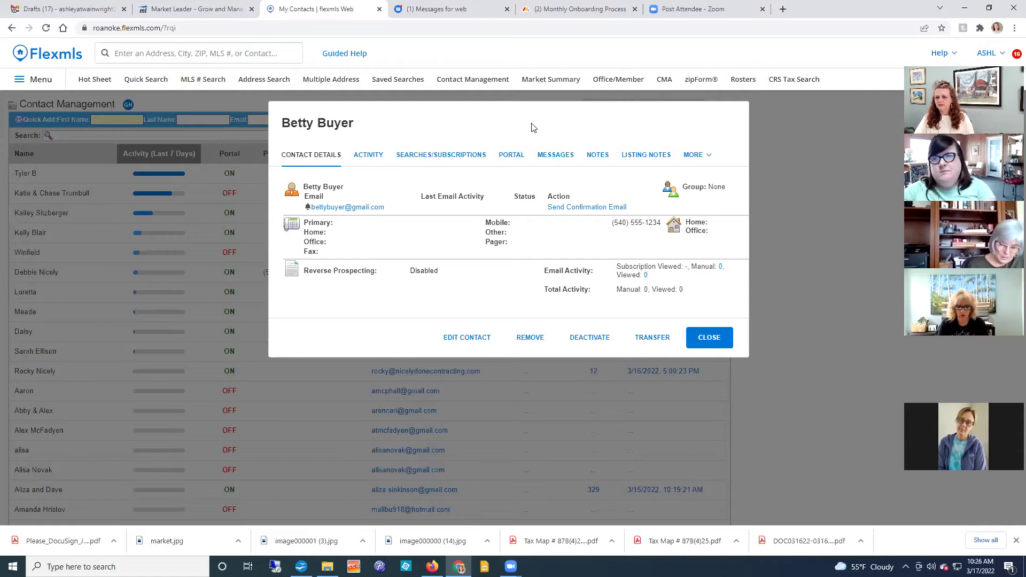
Step: View the buyer's still-empty Searches/Subscriptions tab
click(444, 161)
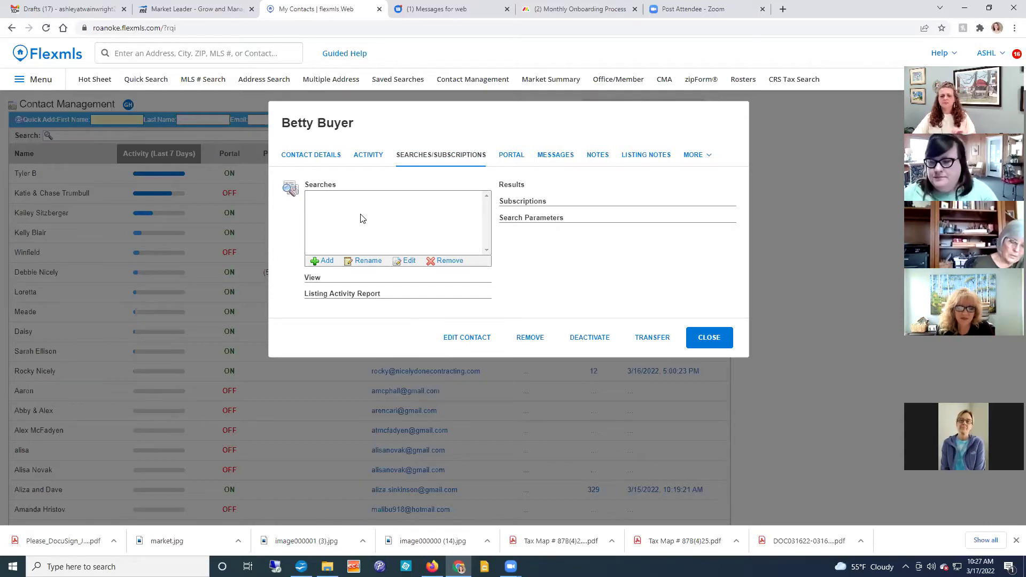
Step: Start a new search for the buyer on the 1 - Residential template, after briefly trying 2 - Land
click(323, 261)
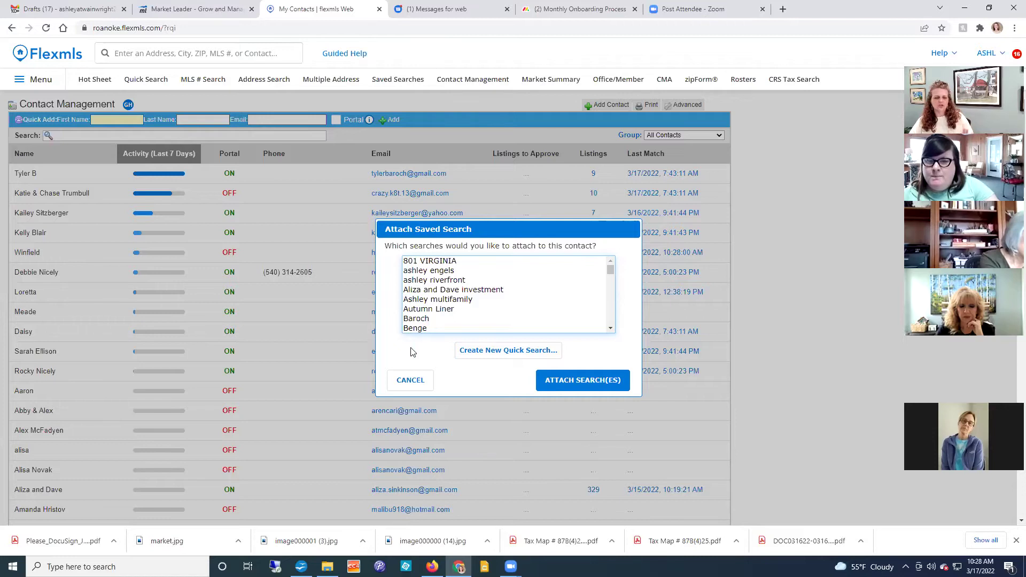
click(489, 354)
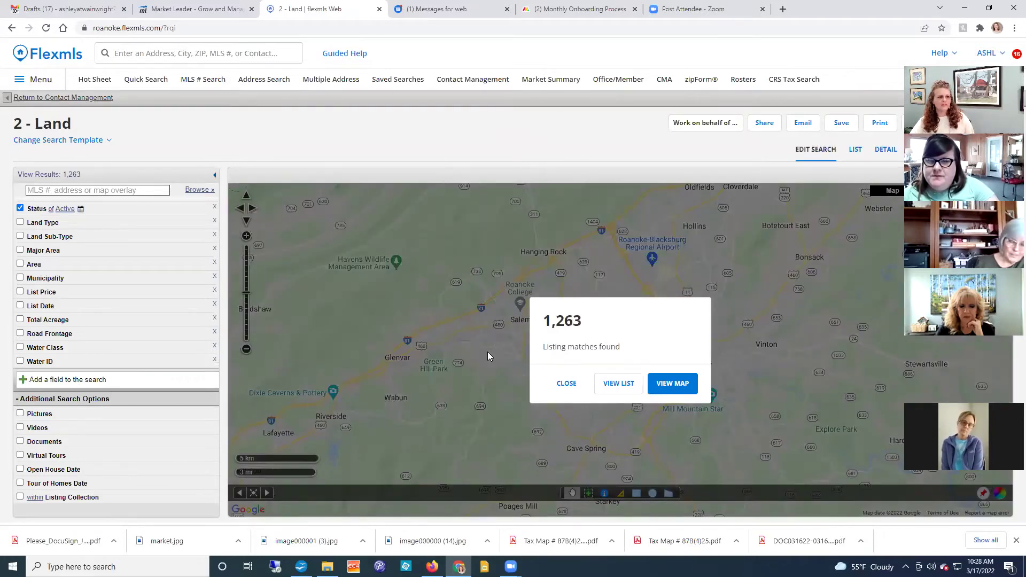
click(59, 139)
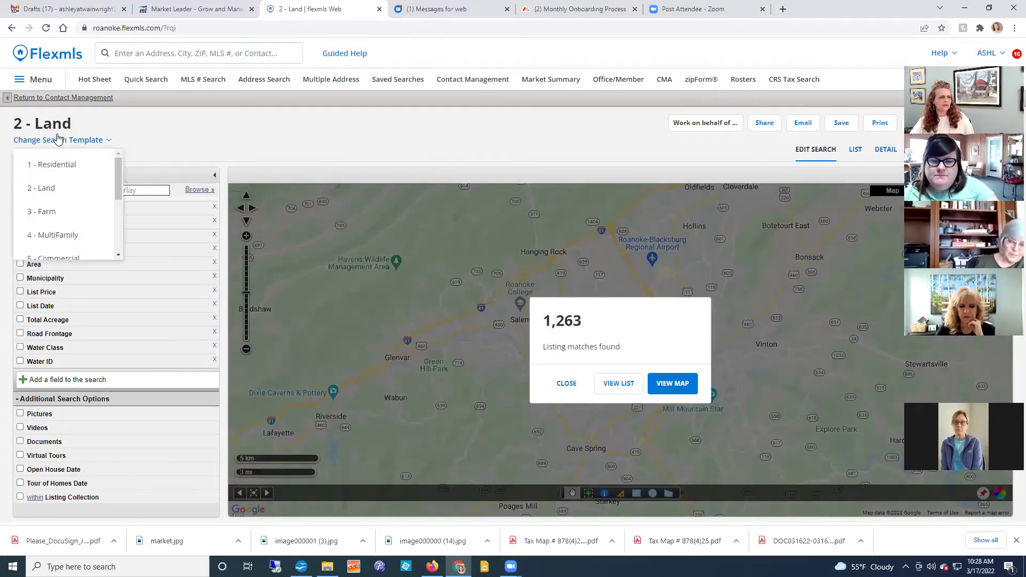
click(59, 168)
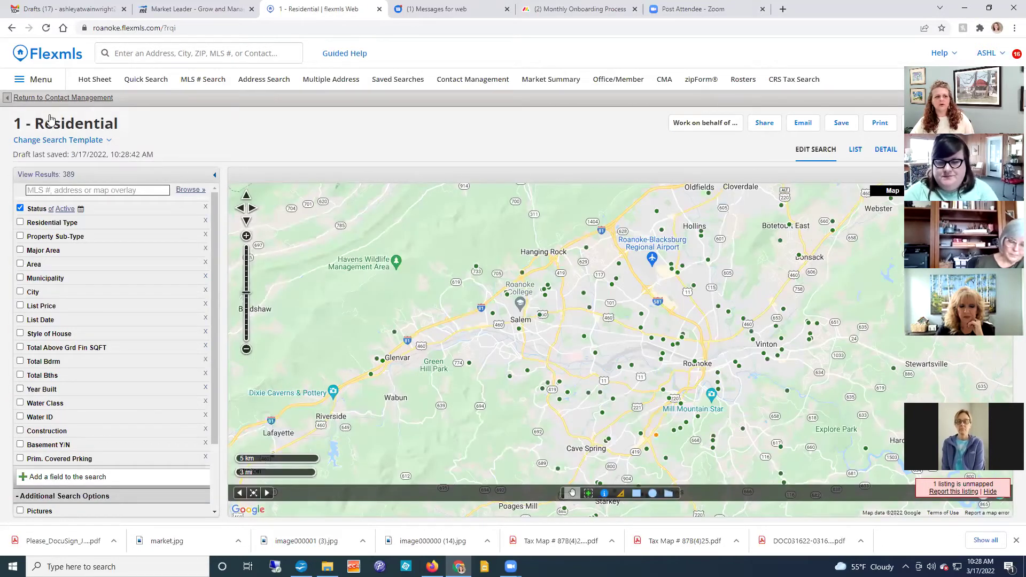
click(89, 140)
click(68, 187)
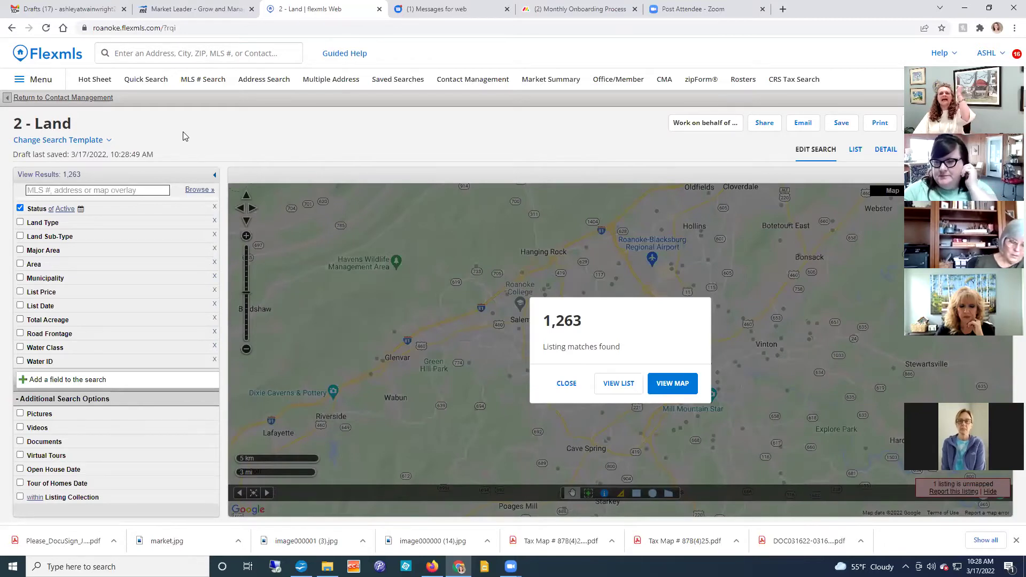
click(92, 141)
click(74, 174)
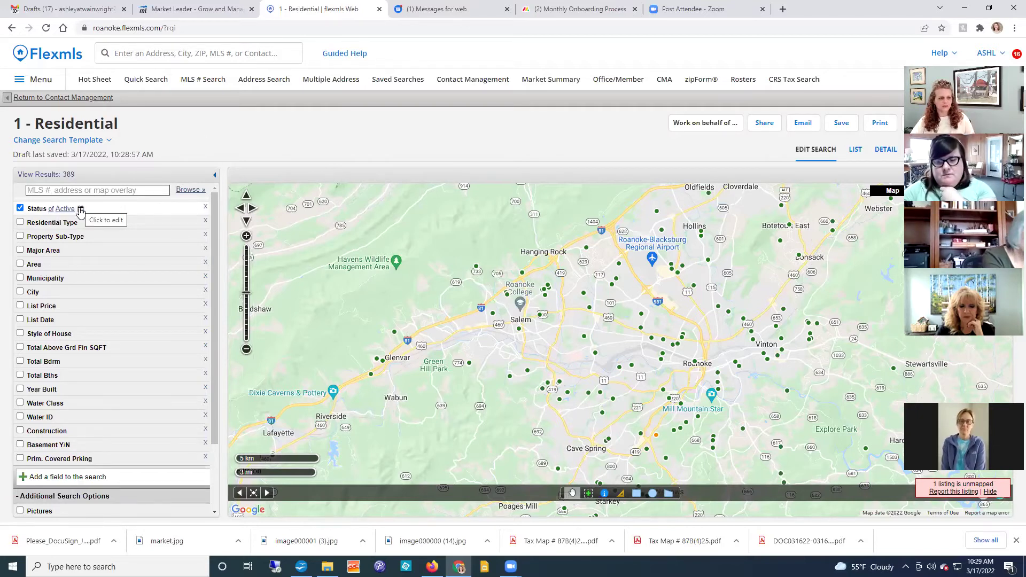
Step: Filter Major Area to 02 - Roanoke County for 76 listings, then expand the List Price fields
click(78, 253)
click(148, 270)
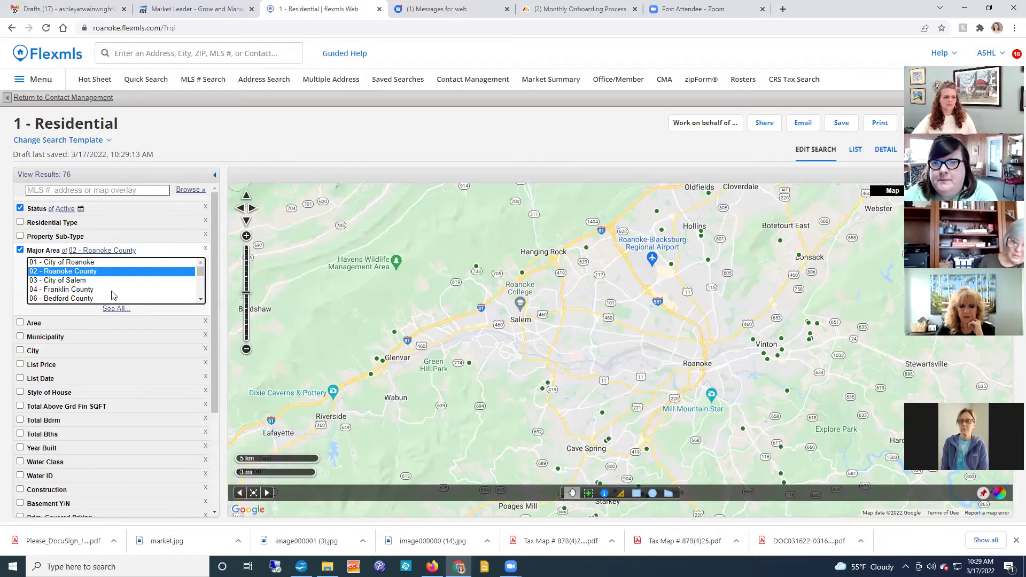
click(96, 368)
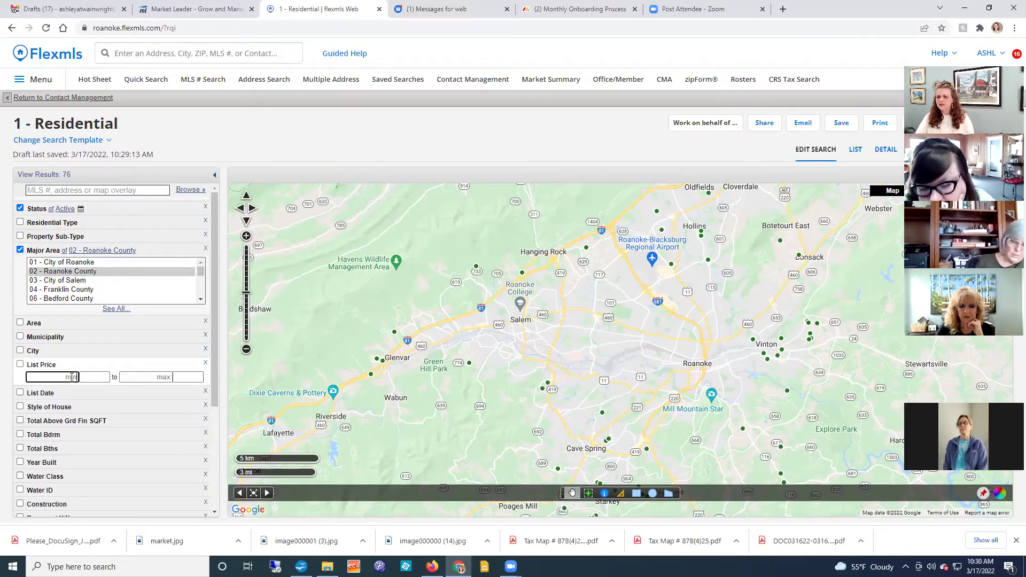
Step: Set the List Price range to a 100,000 minimum and a 180,000 maximum
text(100)
key(Tab)
text(180)
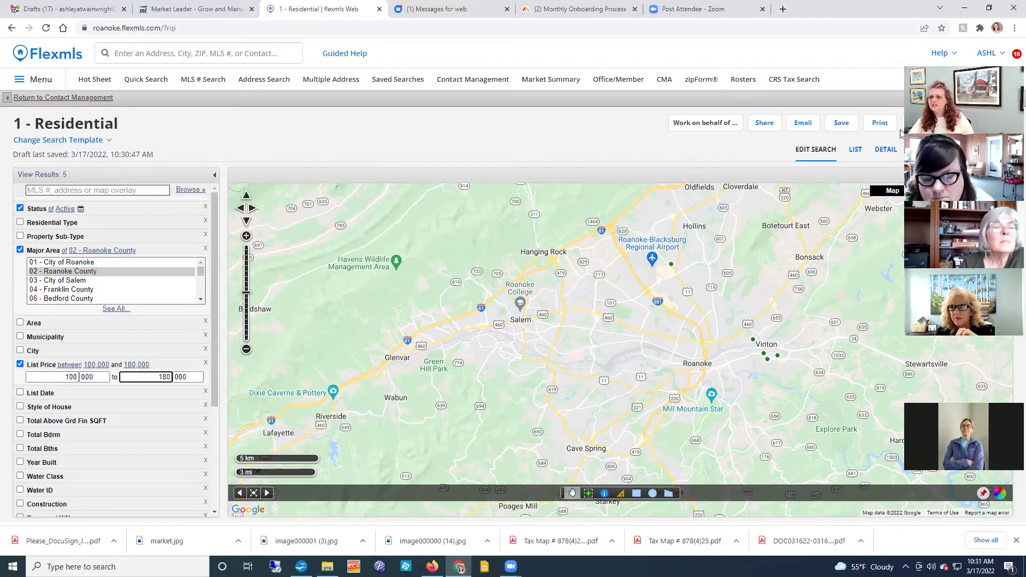
drag(901, 133, 321, 49)
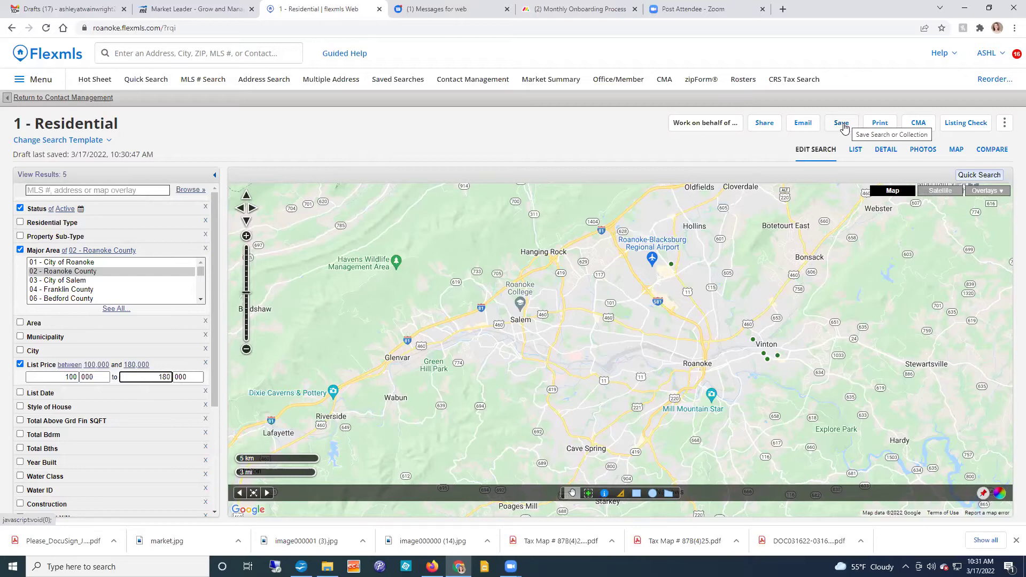
Step: Save the search as a new saved search named with the buyer's full name
click(843, 125)
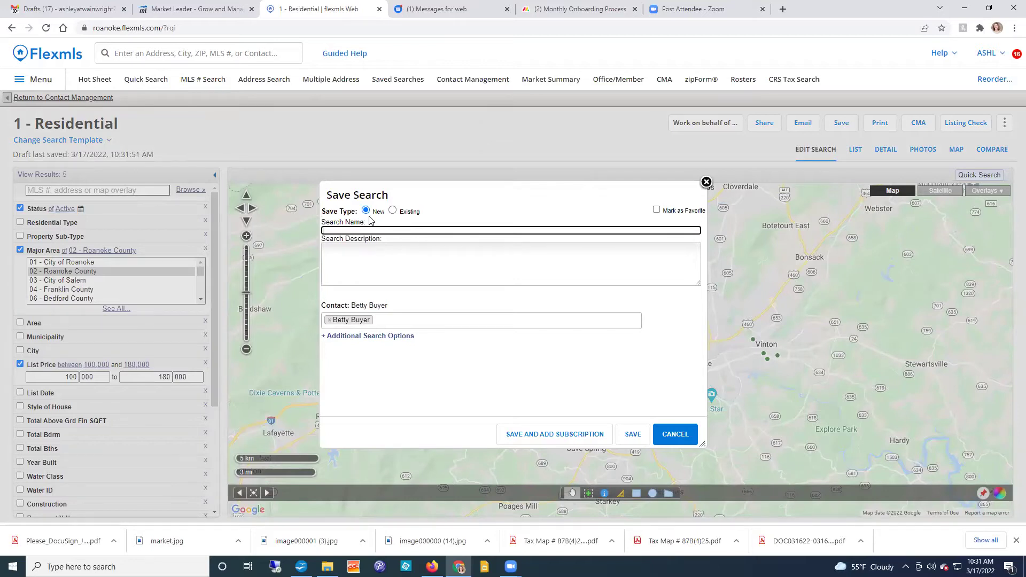
click(340, 231)
text(Bett)
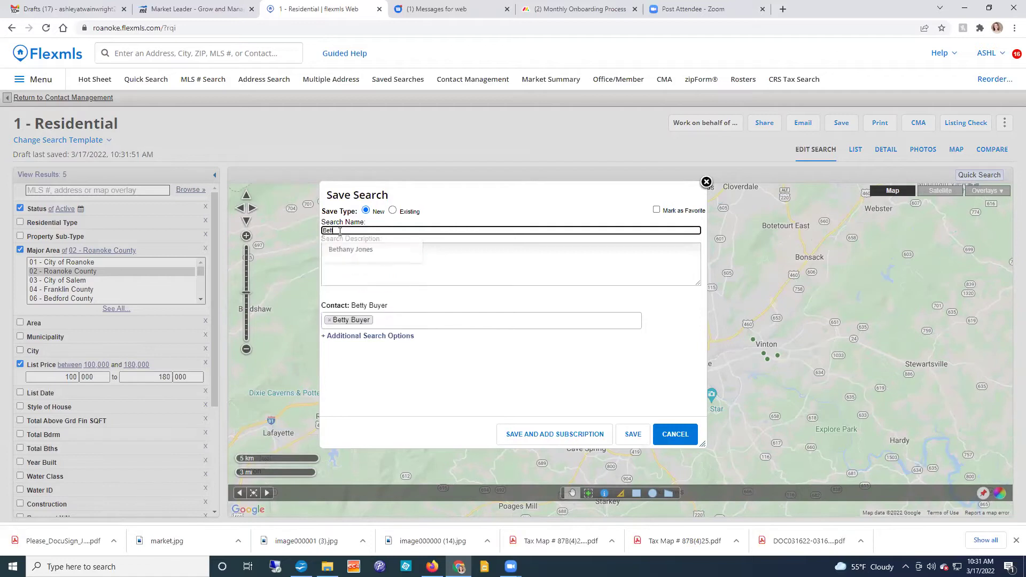
text(y Buyer)
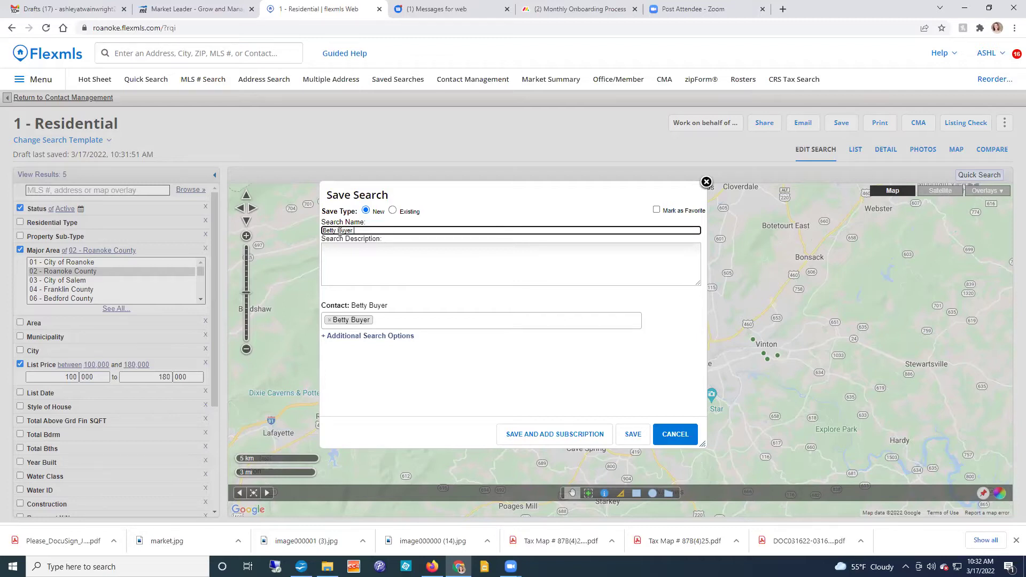
click(341, 254)
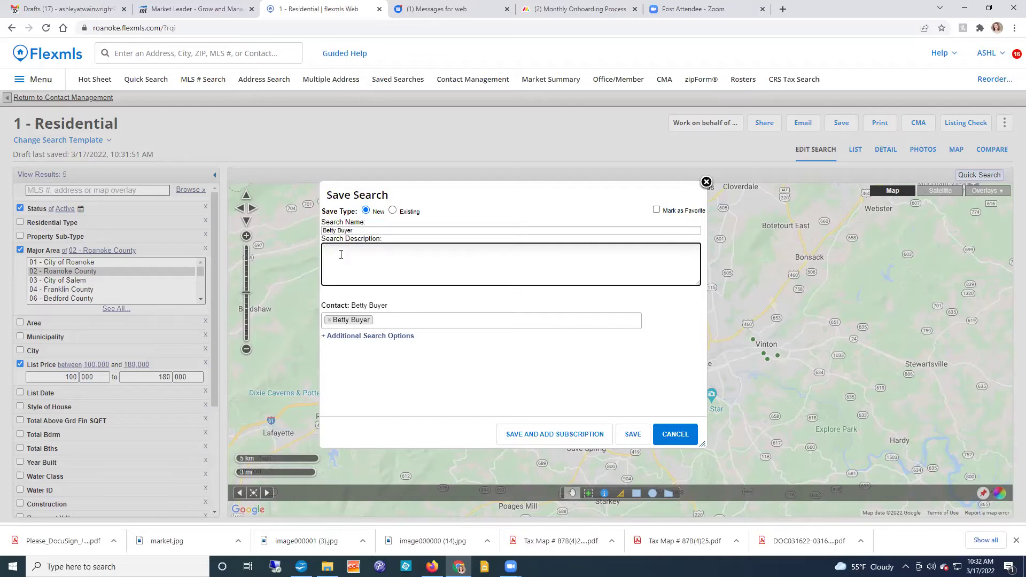
Step: Enter the search description 'Roanoke County, $100,000 - $180,000', removing the stray extra zero
text(Roanoke County, $100,000 - $180,0000)
key(BackSpace)
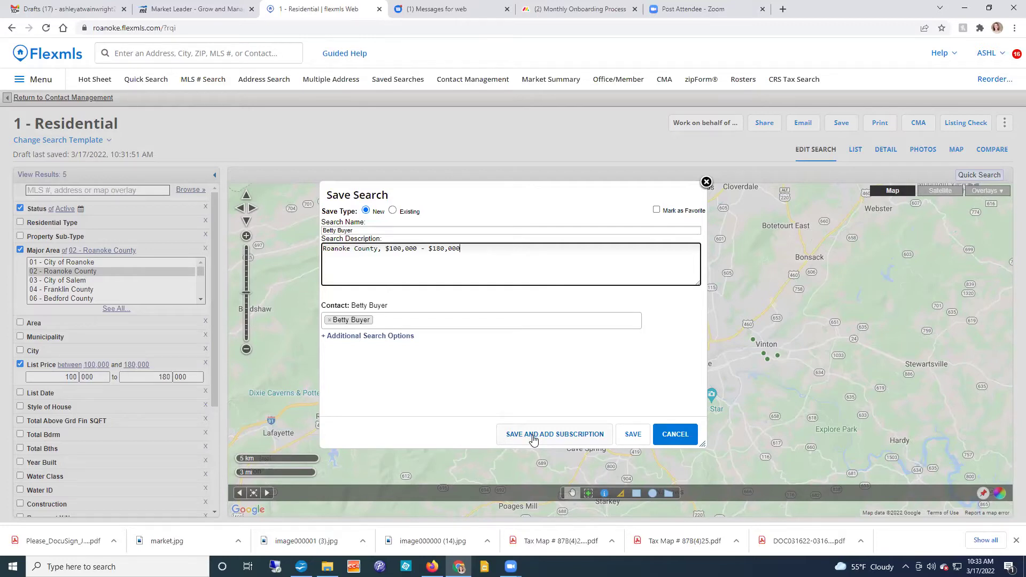
Step: Save the search with an email subscription and set its schedule to ASAP
click(535, 440)
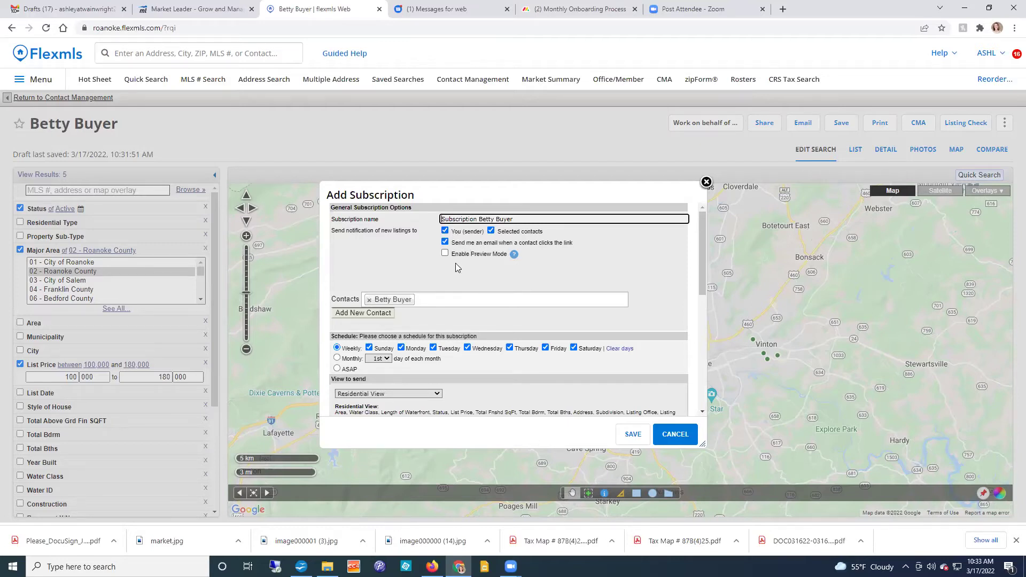
scroll(456, 264, down, 1)
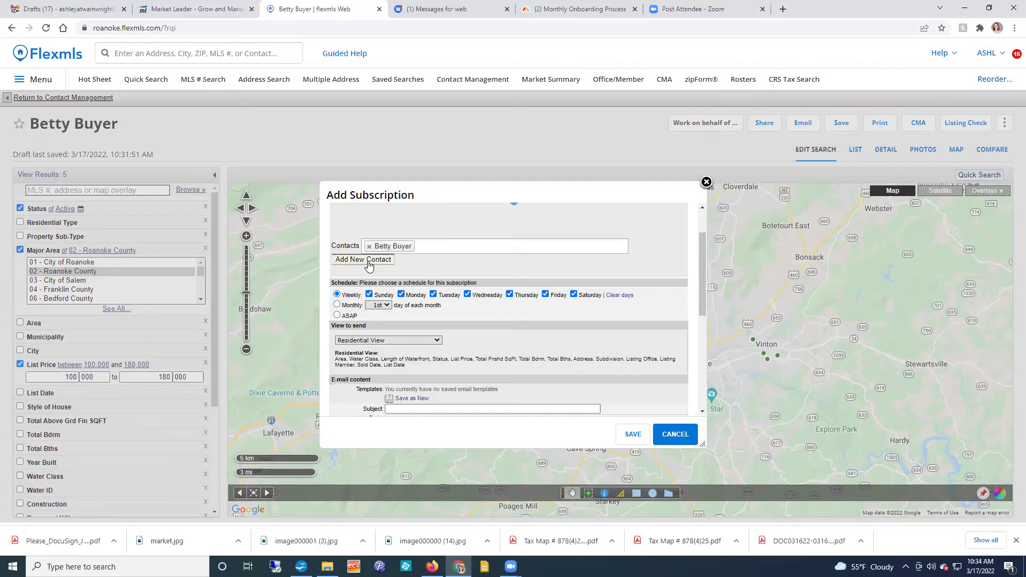
click(337, 316)
Step: Enter 'Listings to view' as the subscription email's subject
scroll(526, 337, down, 1)
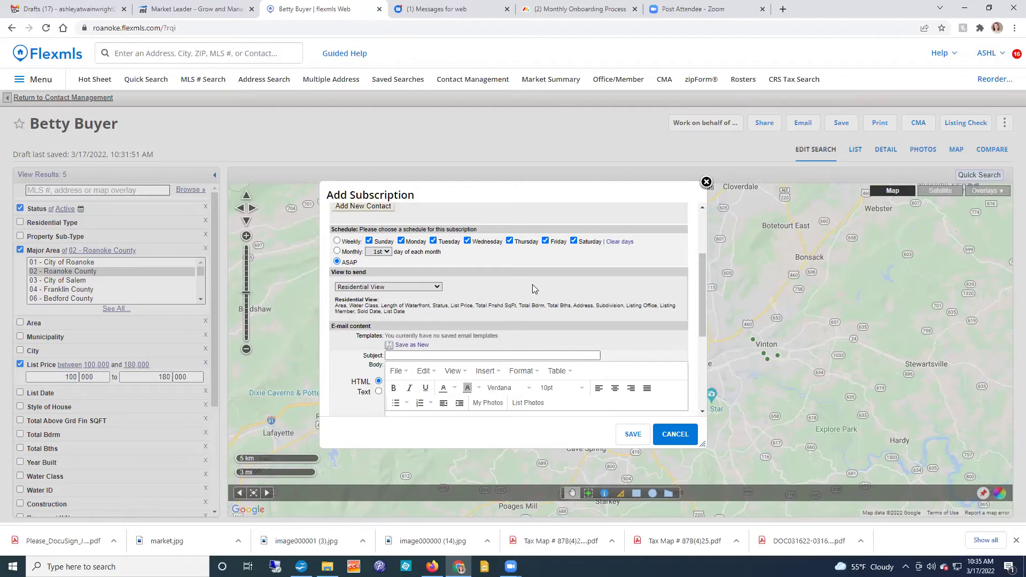
scroll(533, 286, down, 1)
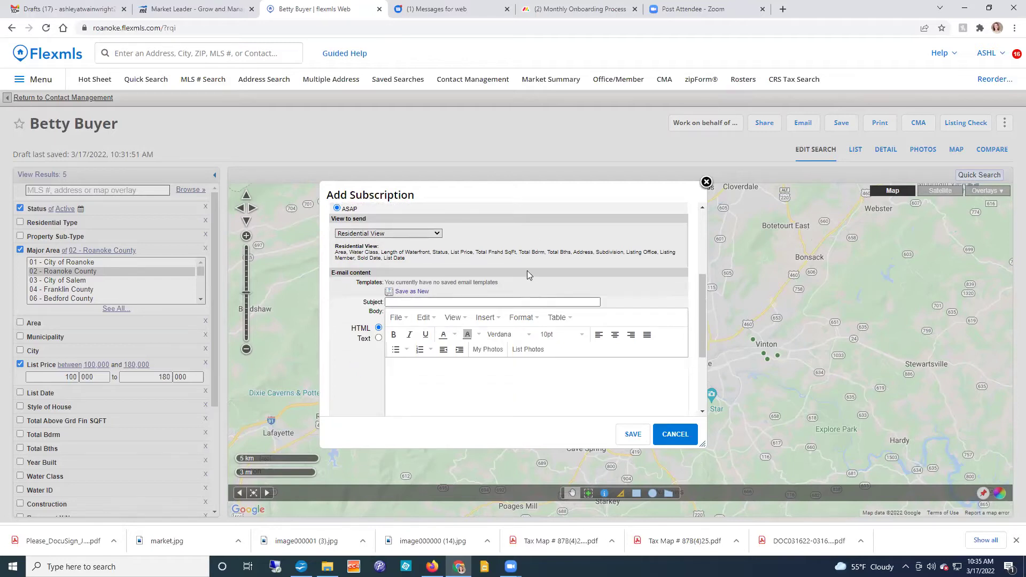
scroll(350, 324, down, 2)
scroll(351, 324, up, 1)
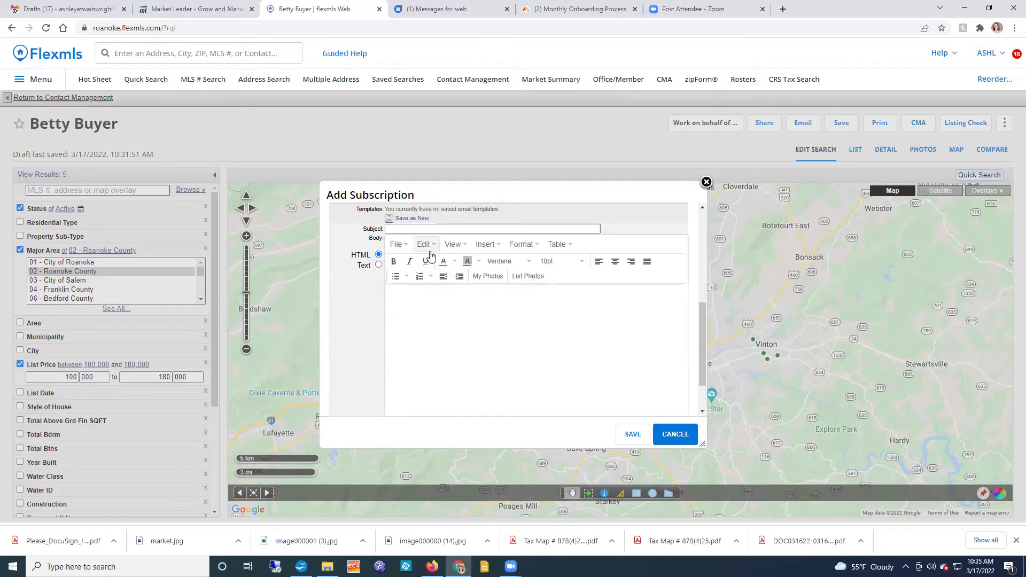
click(438, 228)
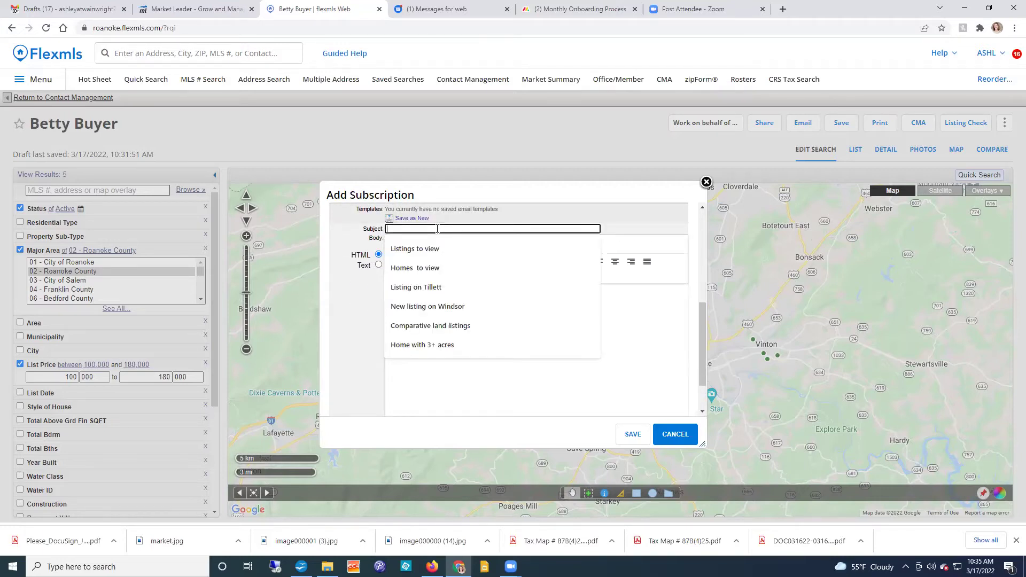
click(427, 256)
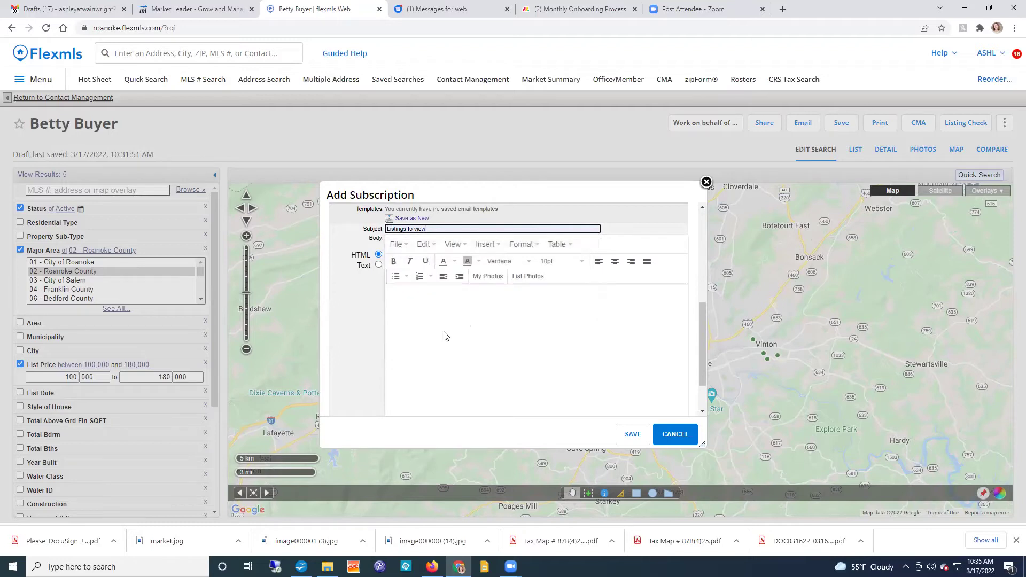
Step: Write the email body greeting the buyer and listing criteria 'Roanoke County, between 100,000-180,000'
click(414, 303)
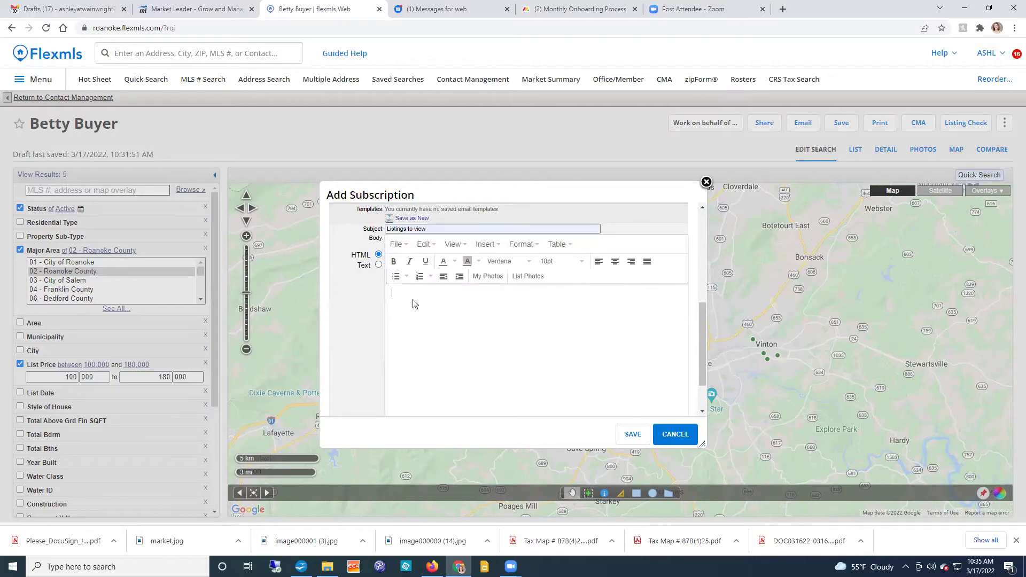
text(Hello Betty!)
text(Below is a link to listing)
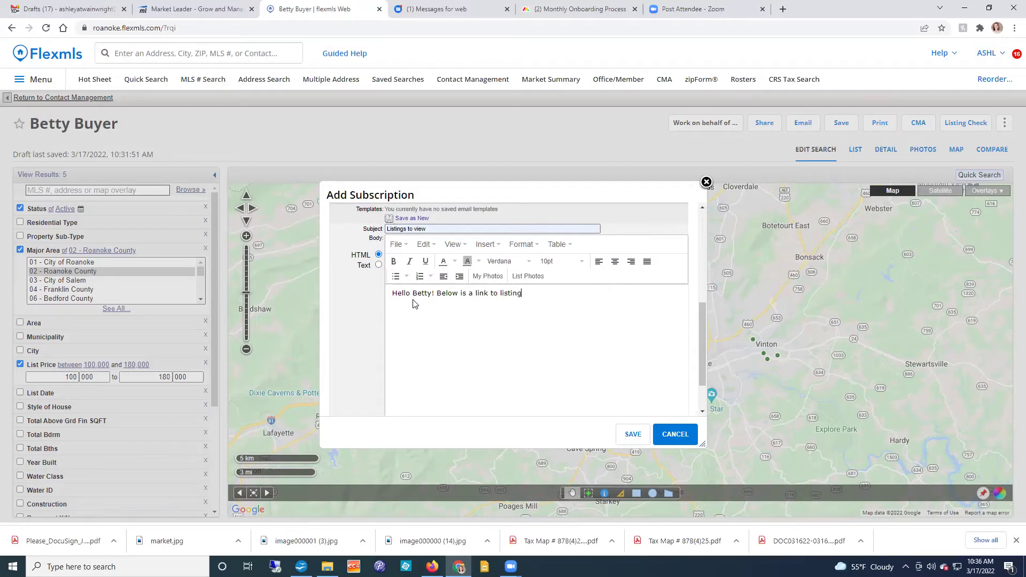
text((s) matching your cuur)
key(BackSpace)
key(BackSpace)
text(re)
text(reny )
text( searhc)
key(BackSpace)
key(BackSpace)
text(ch criteria)
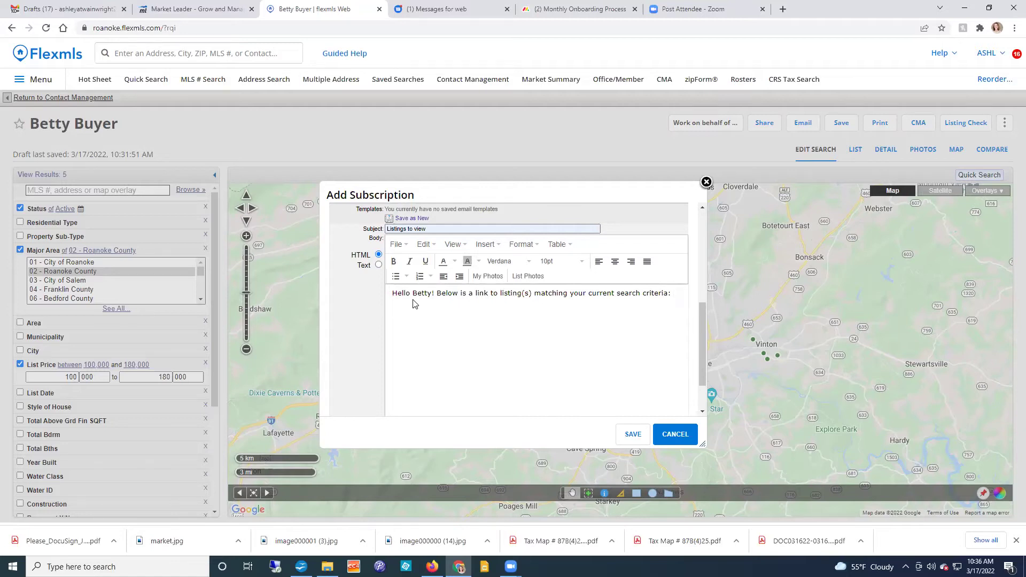
text(:)
key(Return)
text(Roanoke County, between 100,000)
text(-)
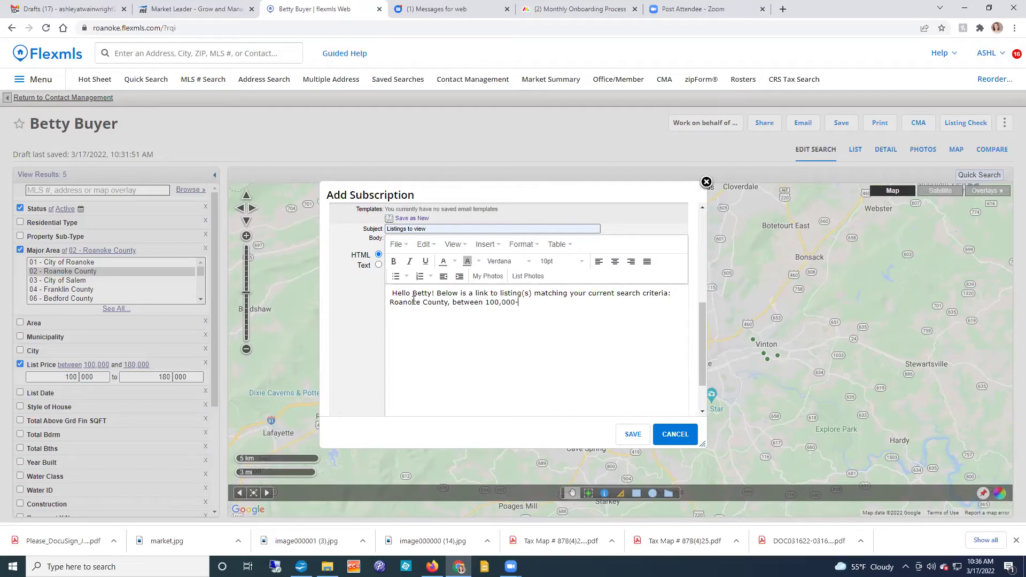
text(180,000)
Step: Add a closing paragraph inviting a text or email for showings, fixing 'wil' to 'will'
text(f you see one tha)
text(t sparks)
text( your interest)
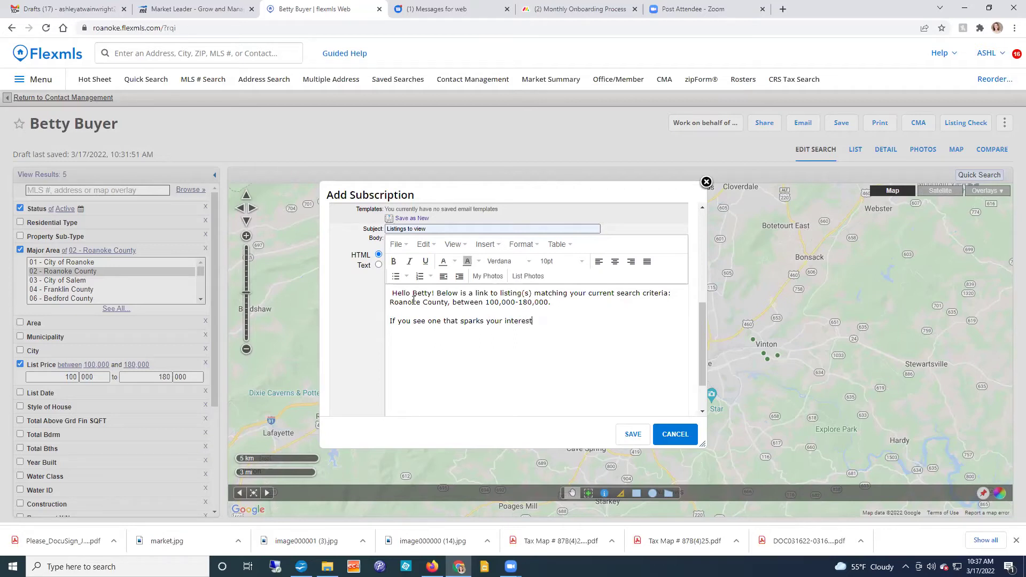
text(, shoot me a text message or email and I wil happily set up a showing.)
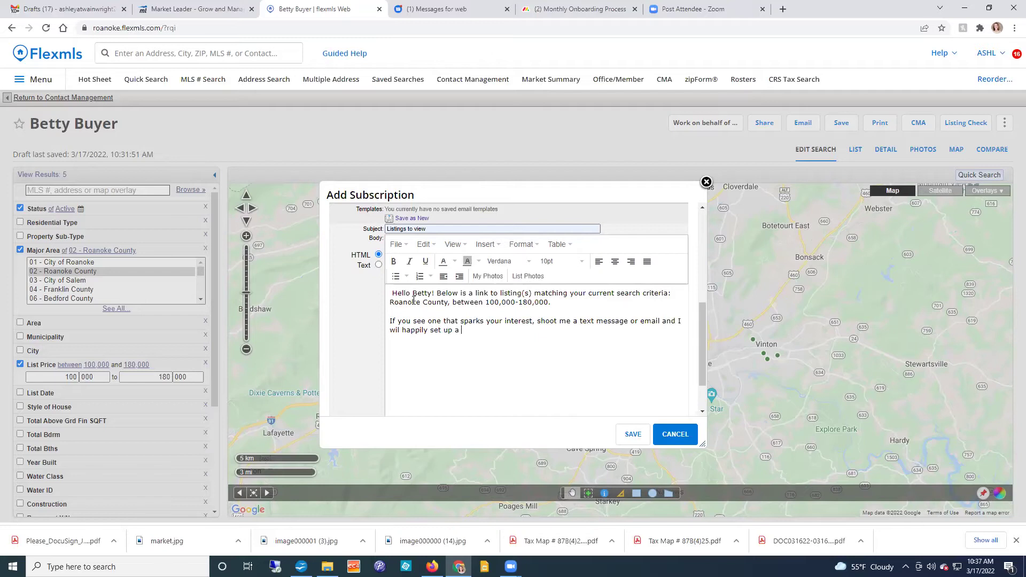
click(401, 332)
text(l)
click(507, 332)
text(I look forward to hea)
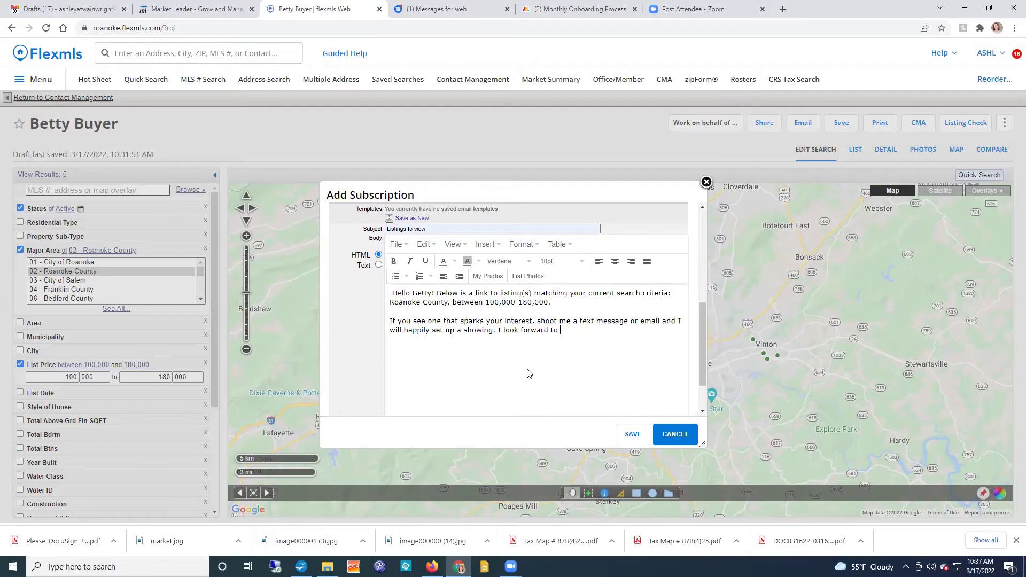
text(ring )
text(fro you soon!)
text(m)
scroll(528, 371, down, 1)
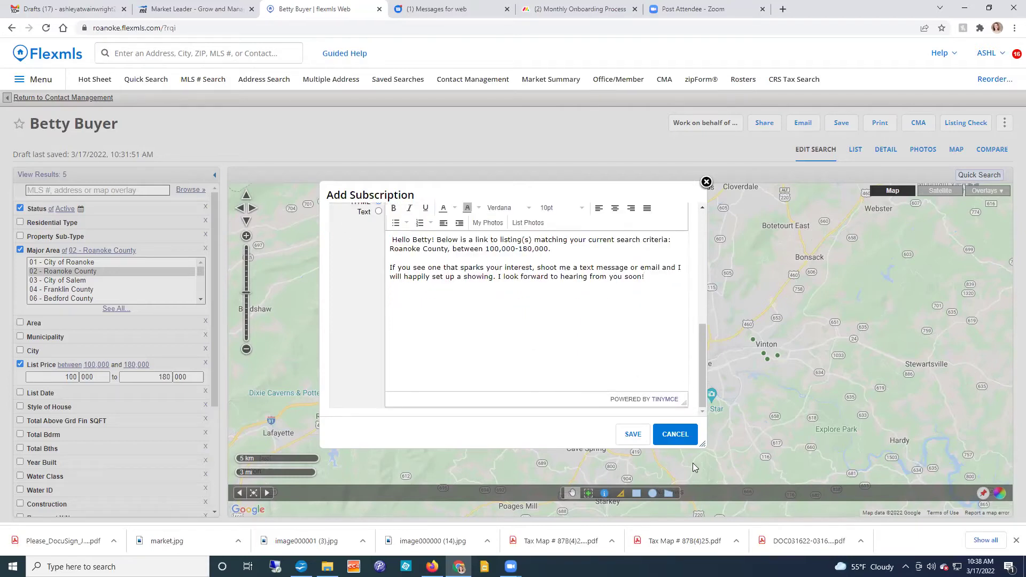
Step: Save the subscription and dismiss the 'Search and subscription saved' confirmation
click(632, 435)
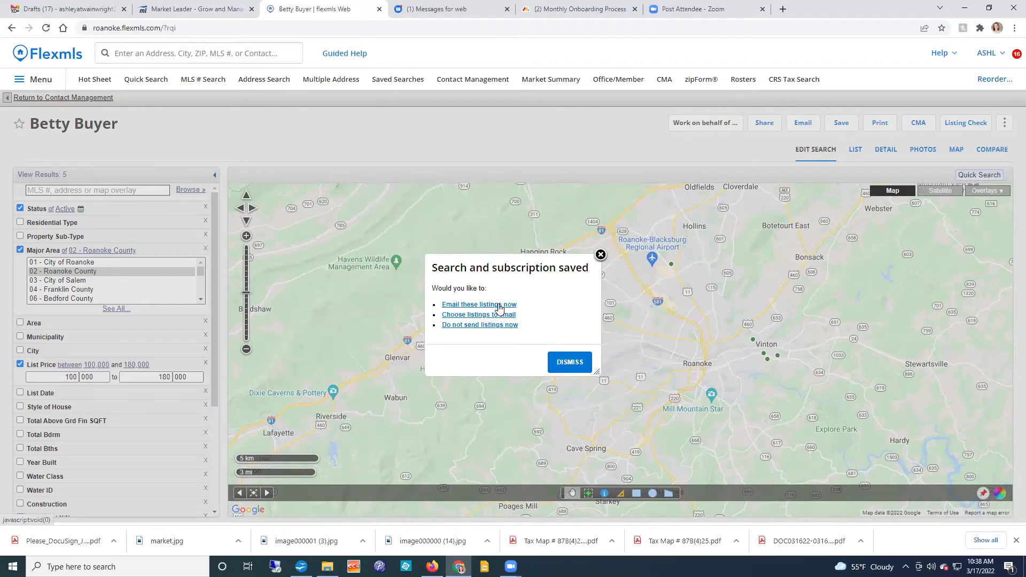
click(570, 363)
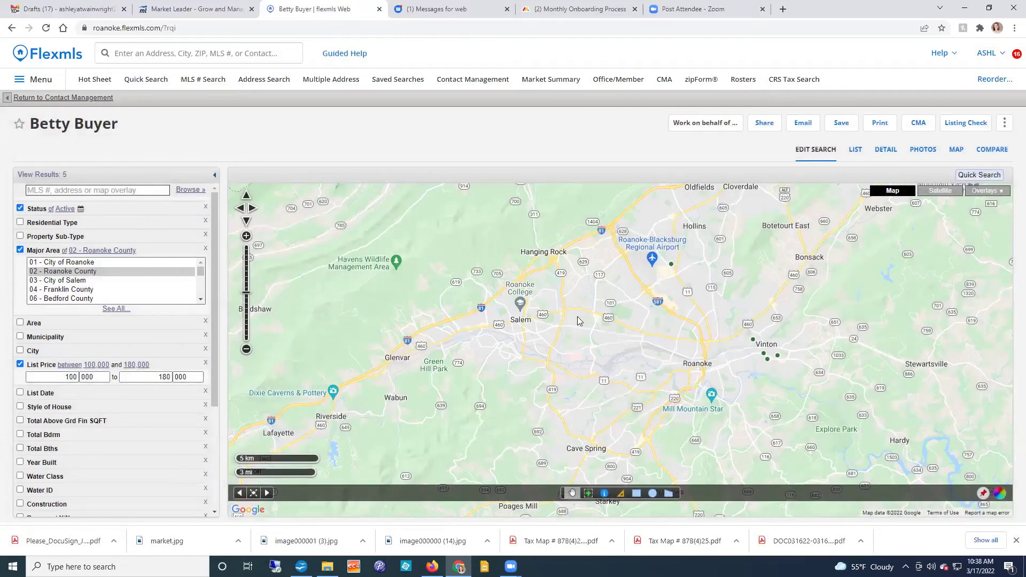
Step: Find the buyer in Contact Management and view her saved search totals (5 listings, 1 new)
click(473, 80)
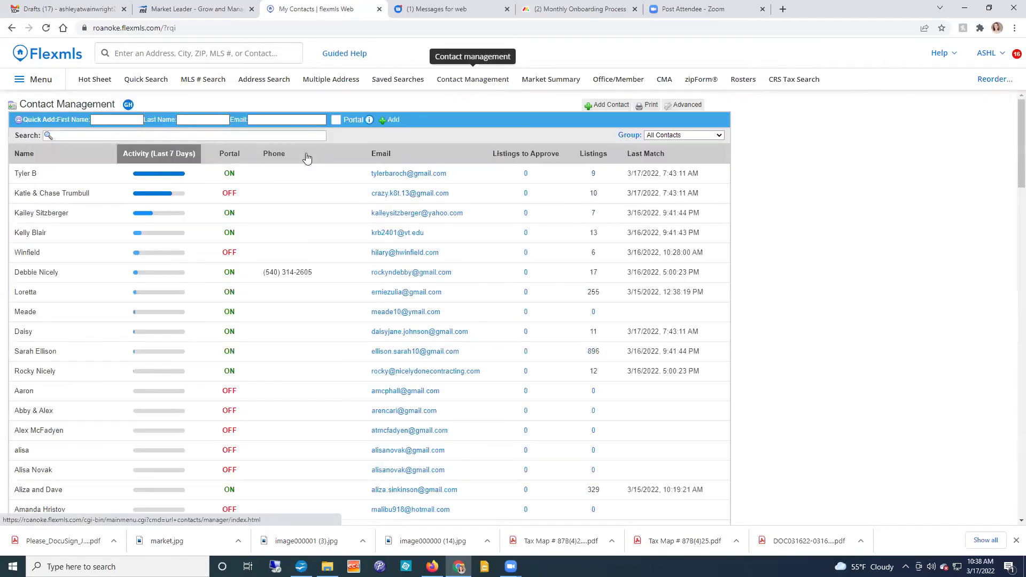
click(257, 135)
text(betty)
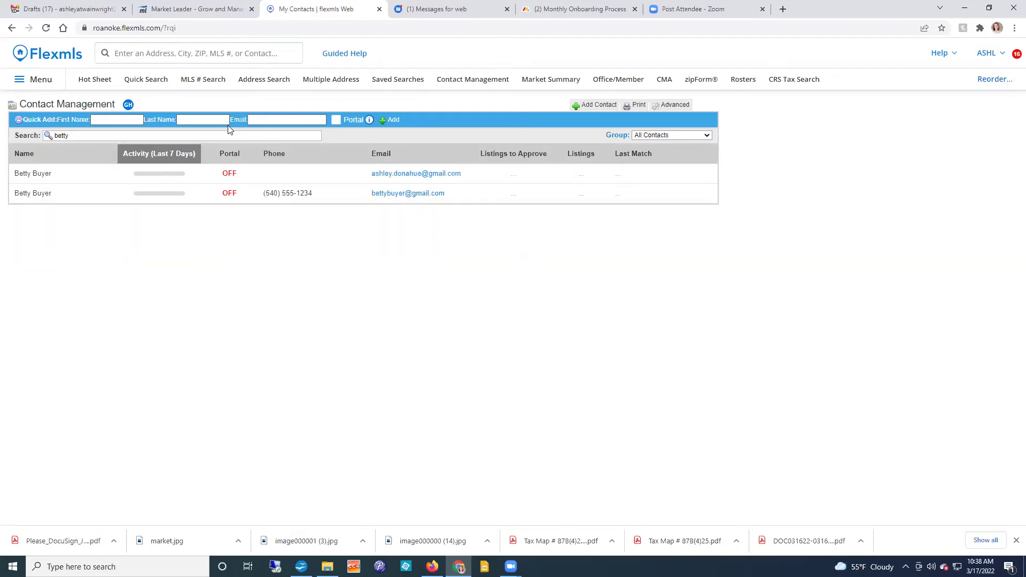
click(81, 202)
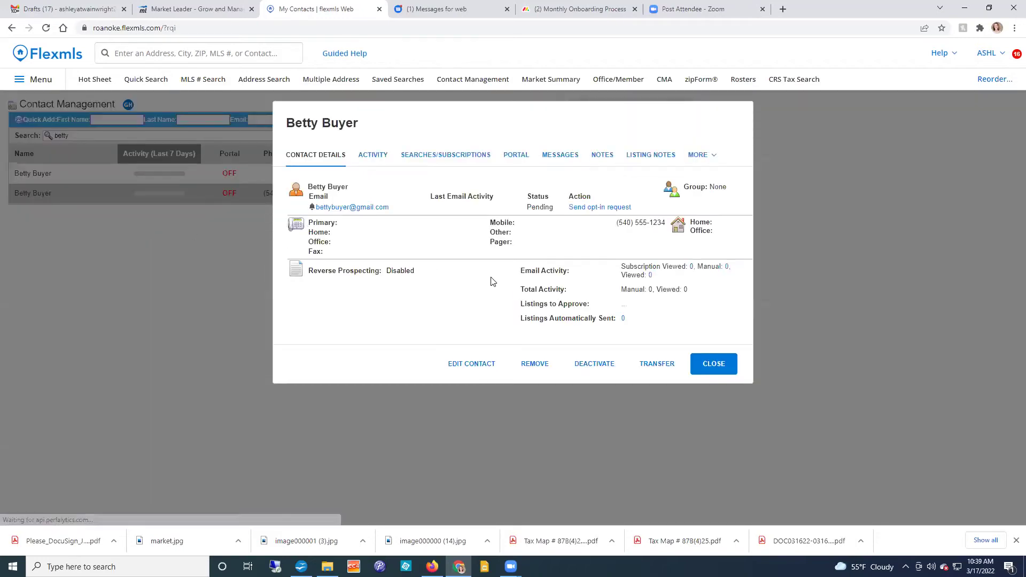
click(453, 156)
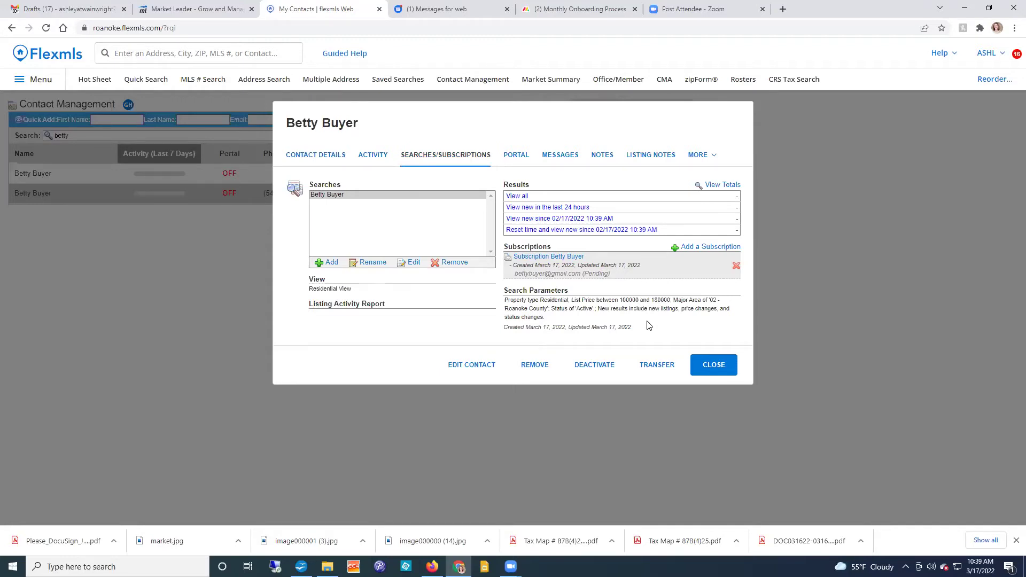
click(718, 185)
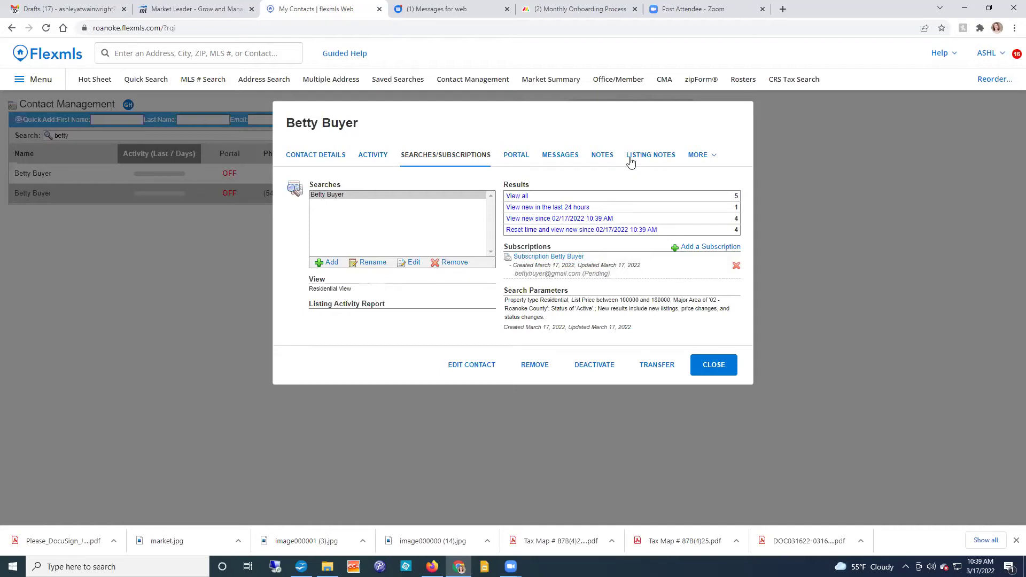
Step: Reset the time to view new listings, then close the My Contacts tab
click(540, 230)
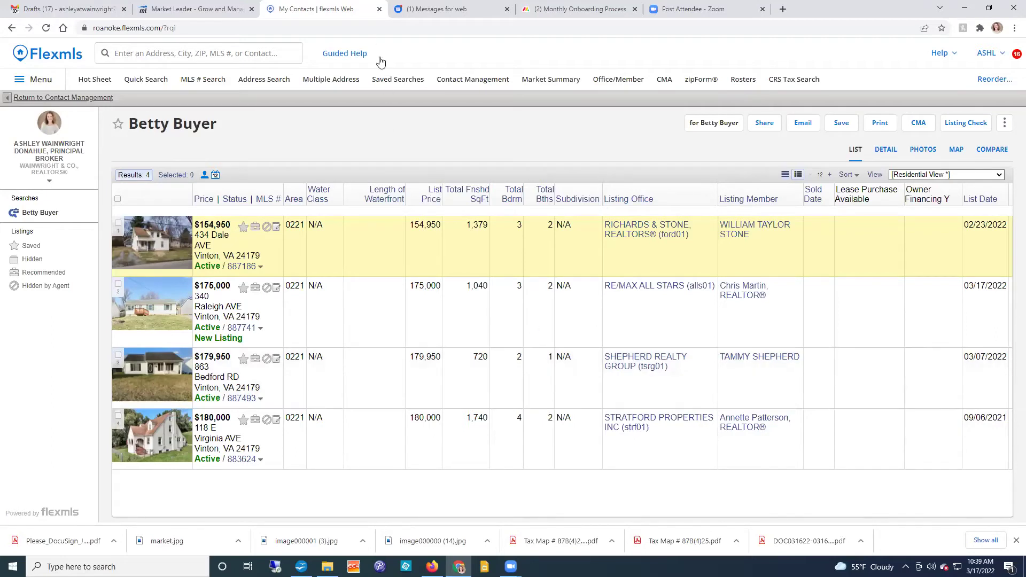
click(379, 10)
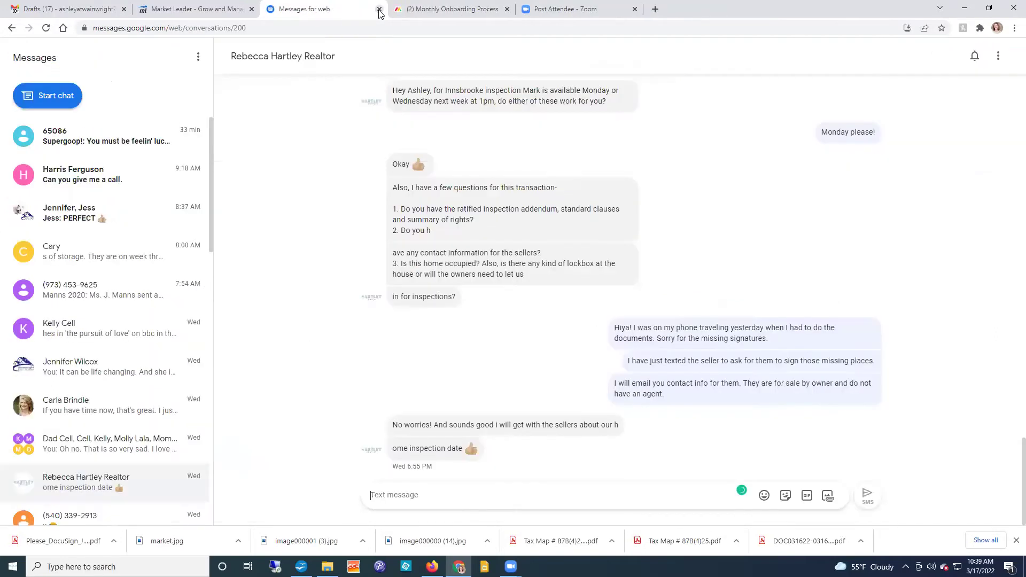